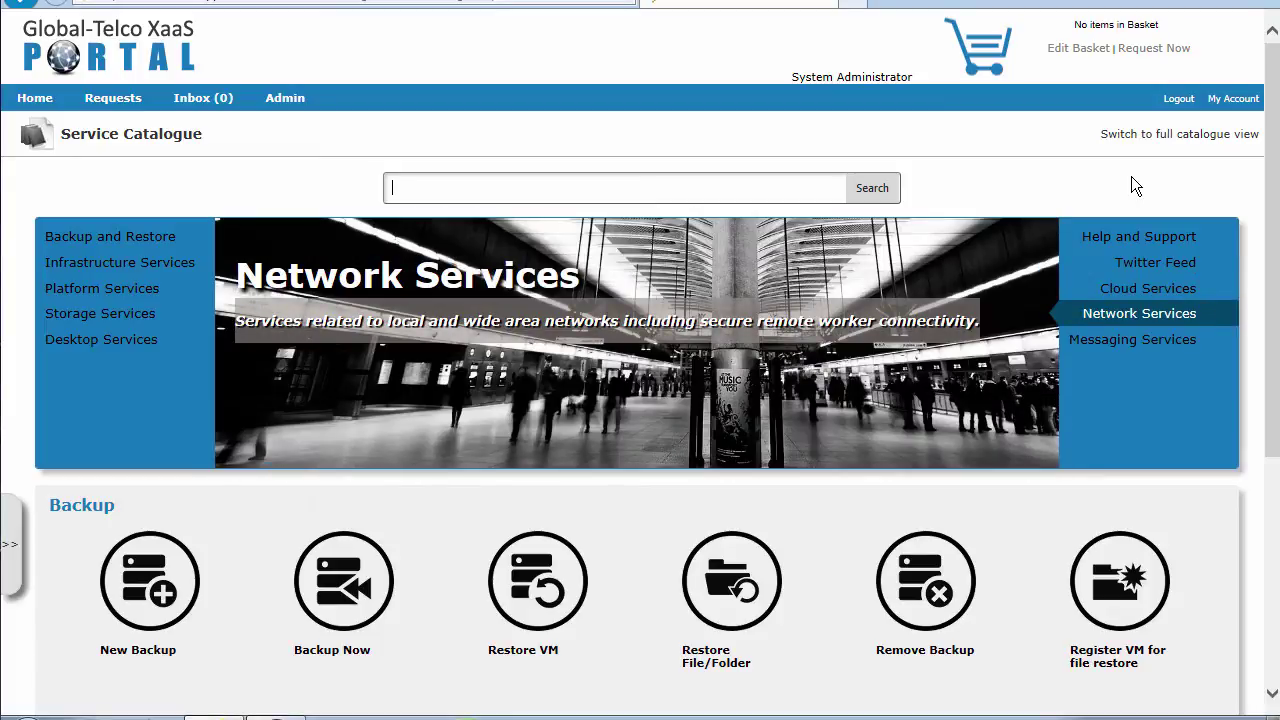
# Switch the catalogue banner to Infrastructure Services, then to the Twitter Feed panel
pyautogui.click(80, 264)
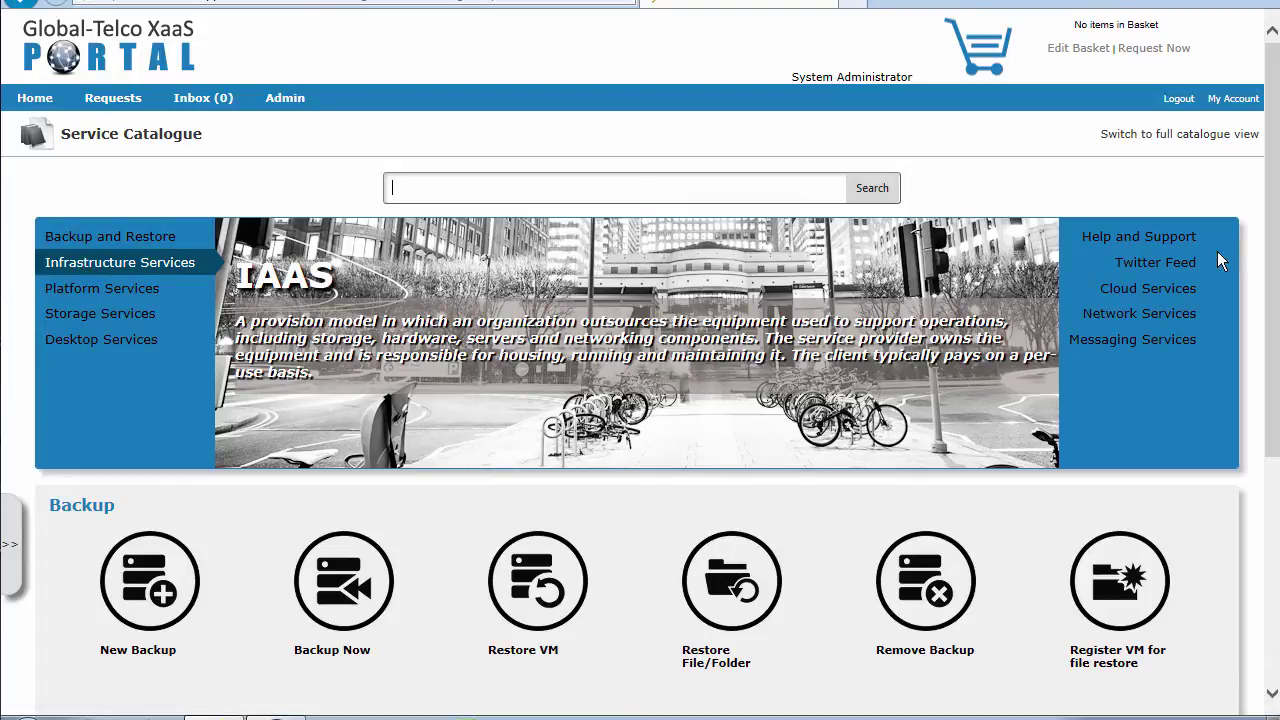
pyautogui.click(1157, 261)
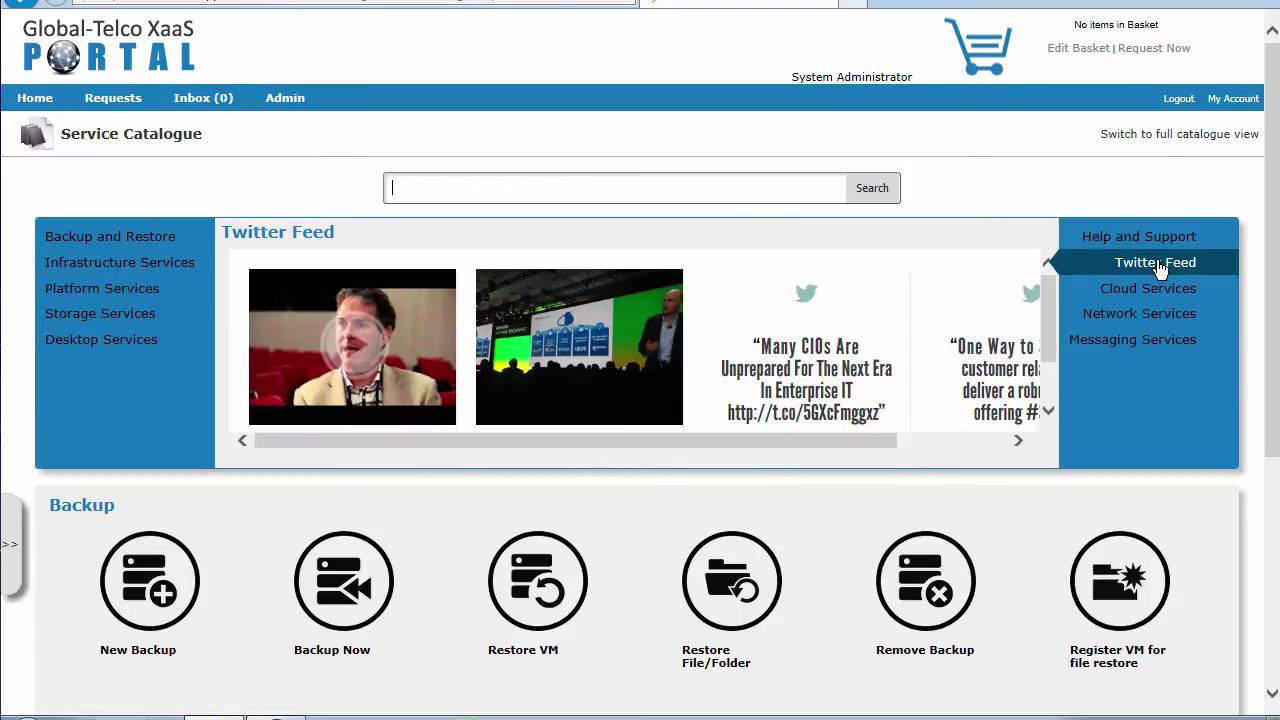
# Show the Messaging Services slide in the banner, then the Backup and Restore slide
pyautogui.click(1160, 343)
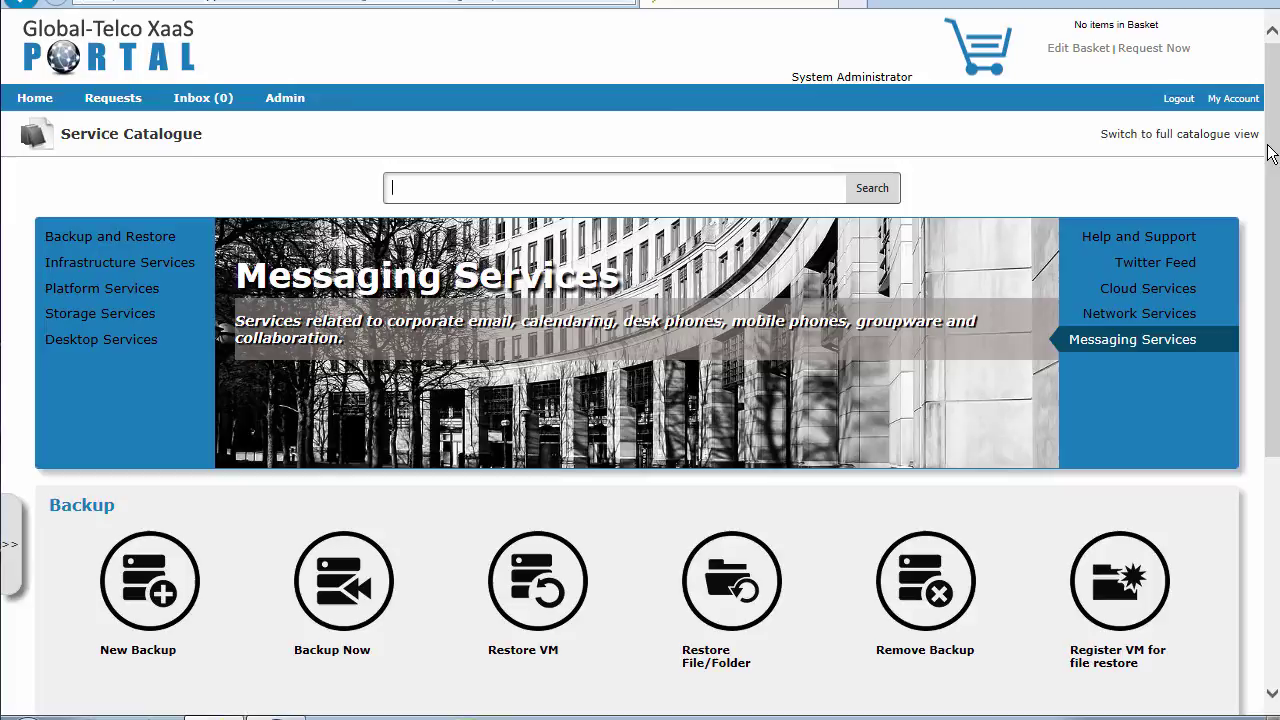
pyautogui.click(132, 244)
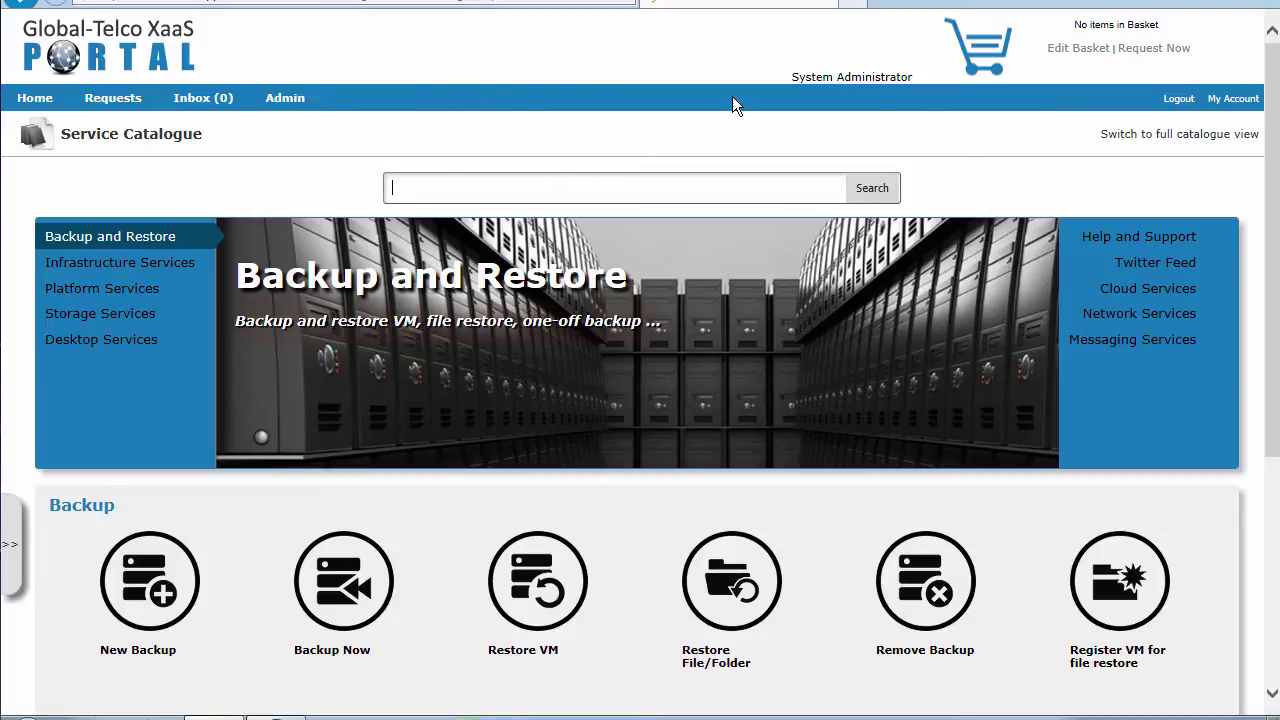
# Log out of the administrator account and sign in as the saved Browns user
pyautogui.click(1177, 101)
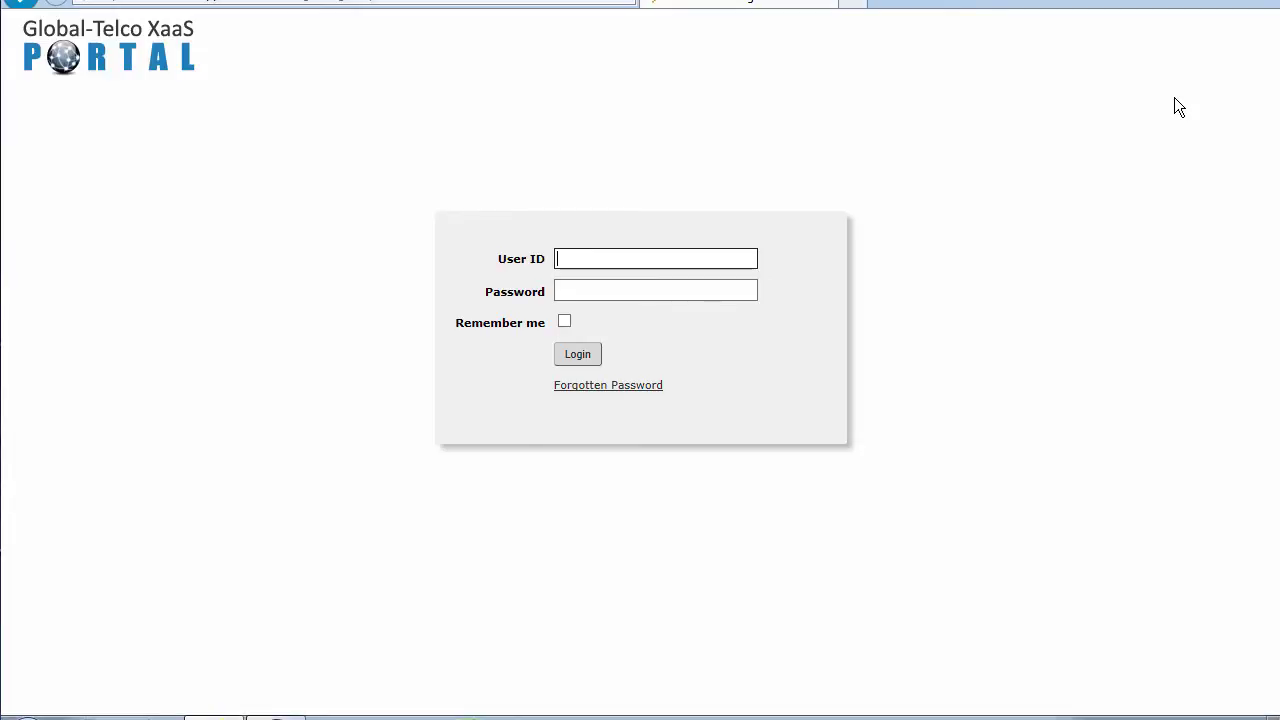
pyautogui.write('brown')
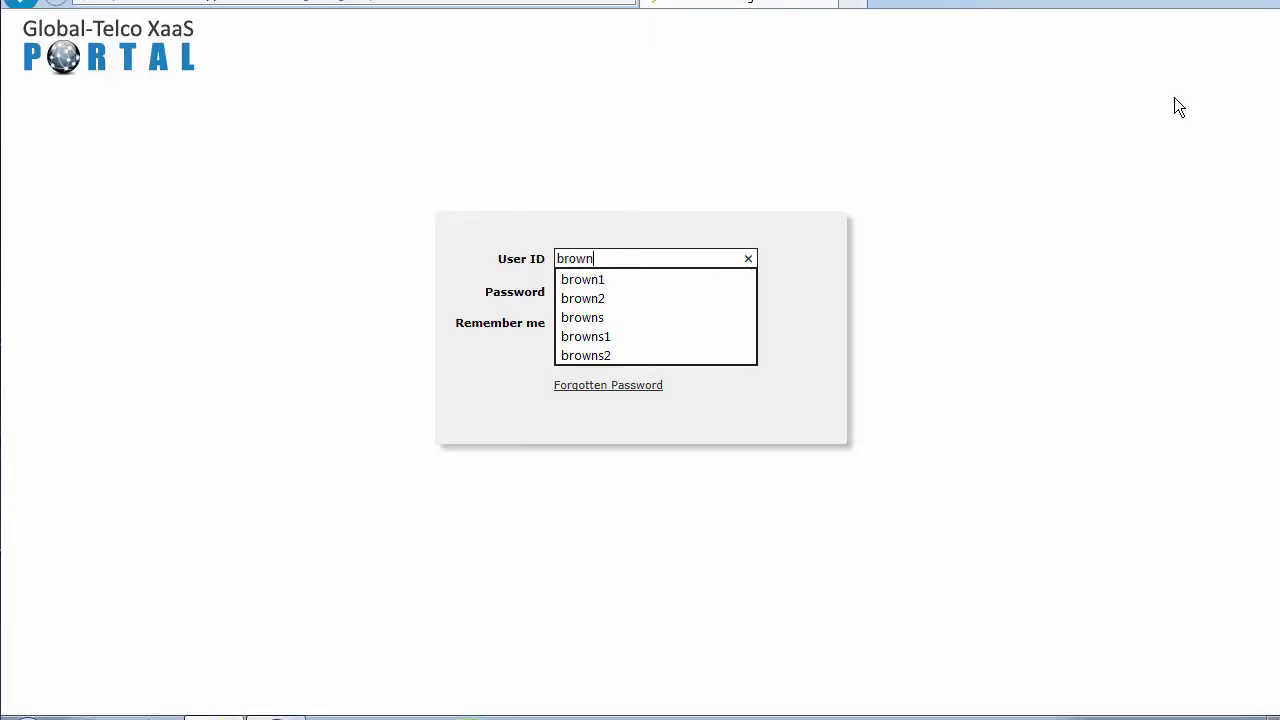
pyautogui.write('s')
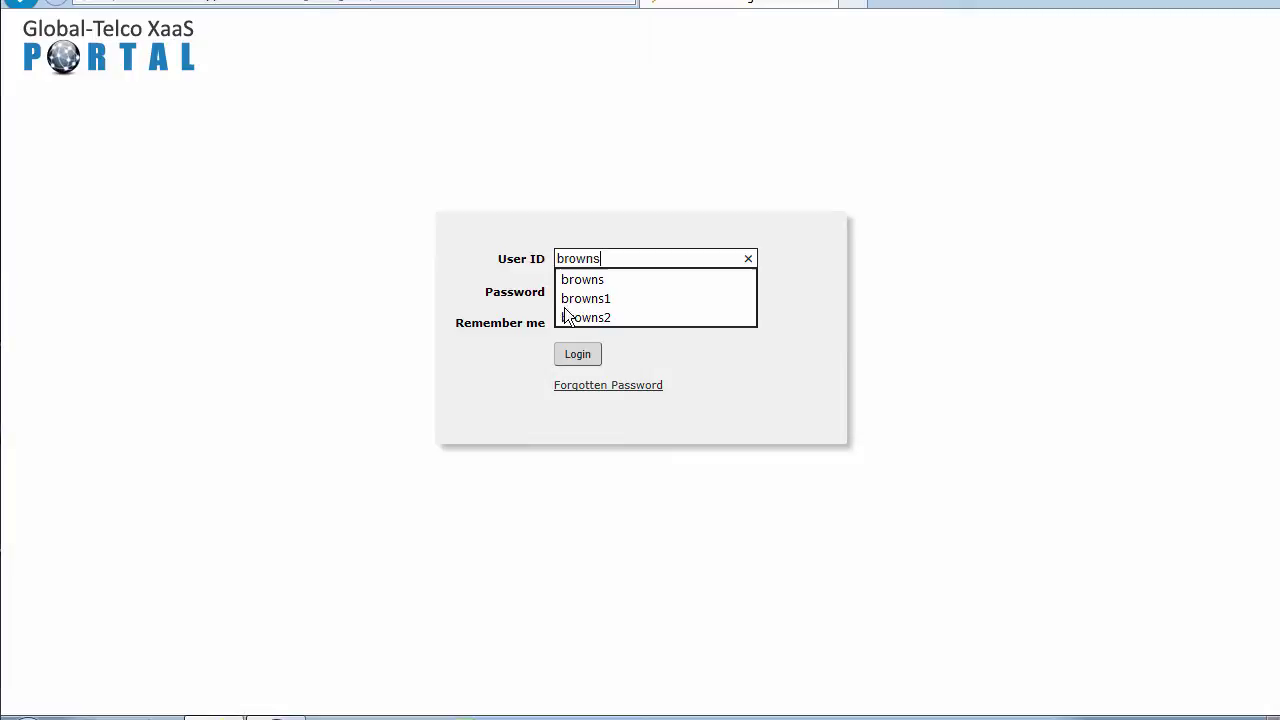
pyautogui.click(582, 298)
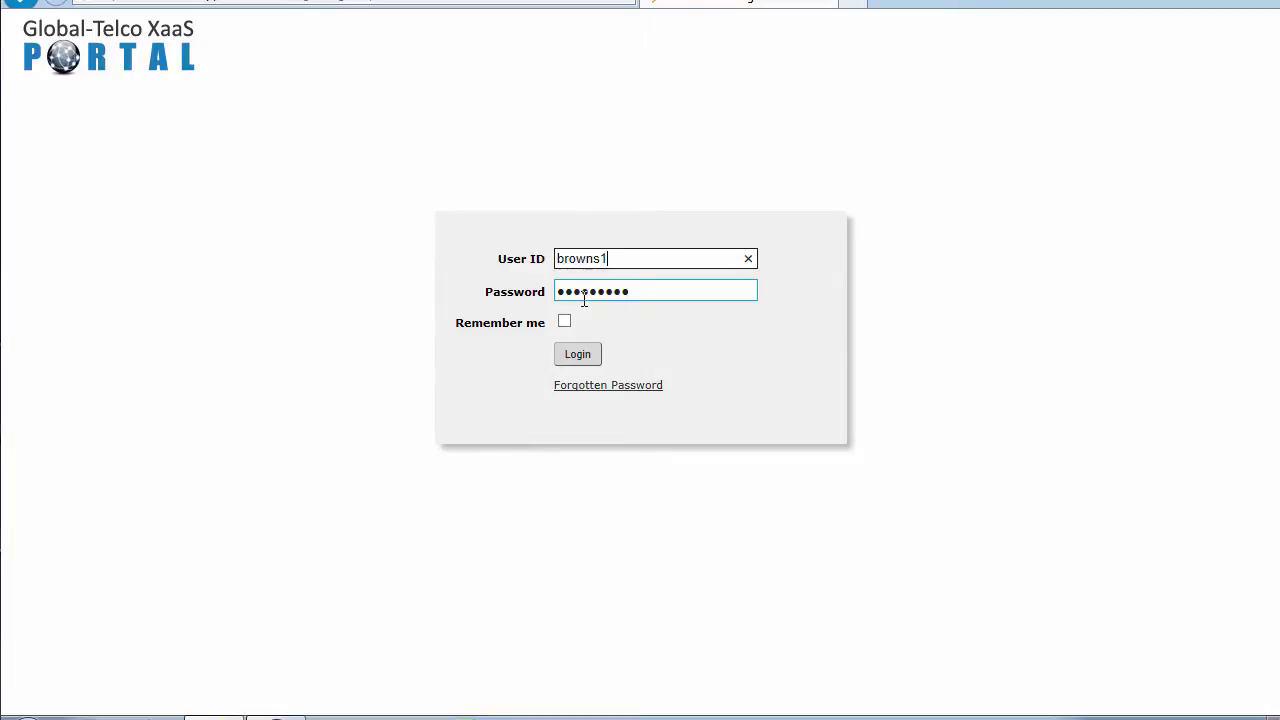
pyautogui.click(579, 357)
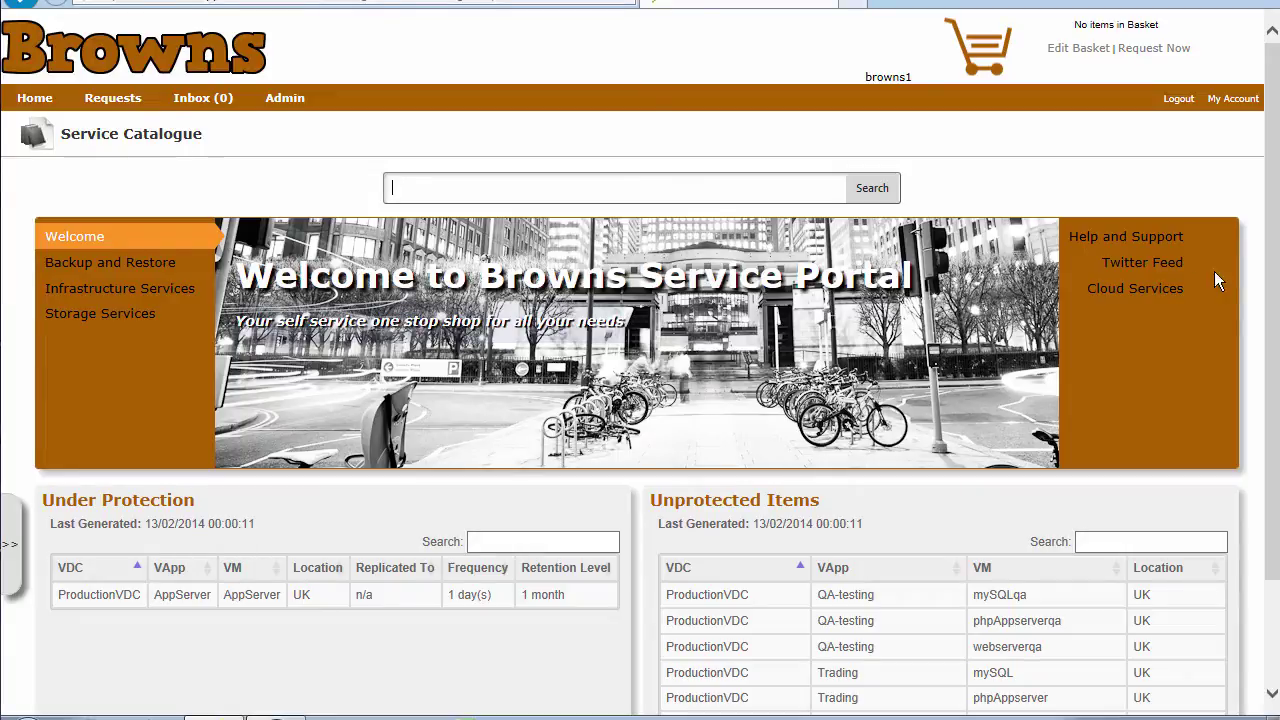
# Scroll the Browns portal, then cycle the banner through Backup and Restore, Infrastructure and Storage Services
pyautogui.moveTo(1270, 274); pyautogui.dragTo(1275, 378)
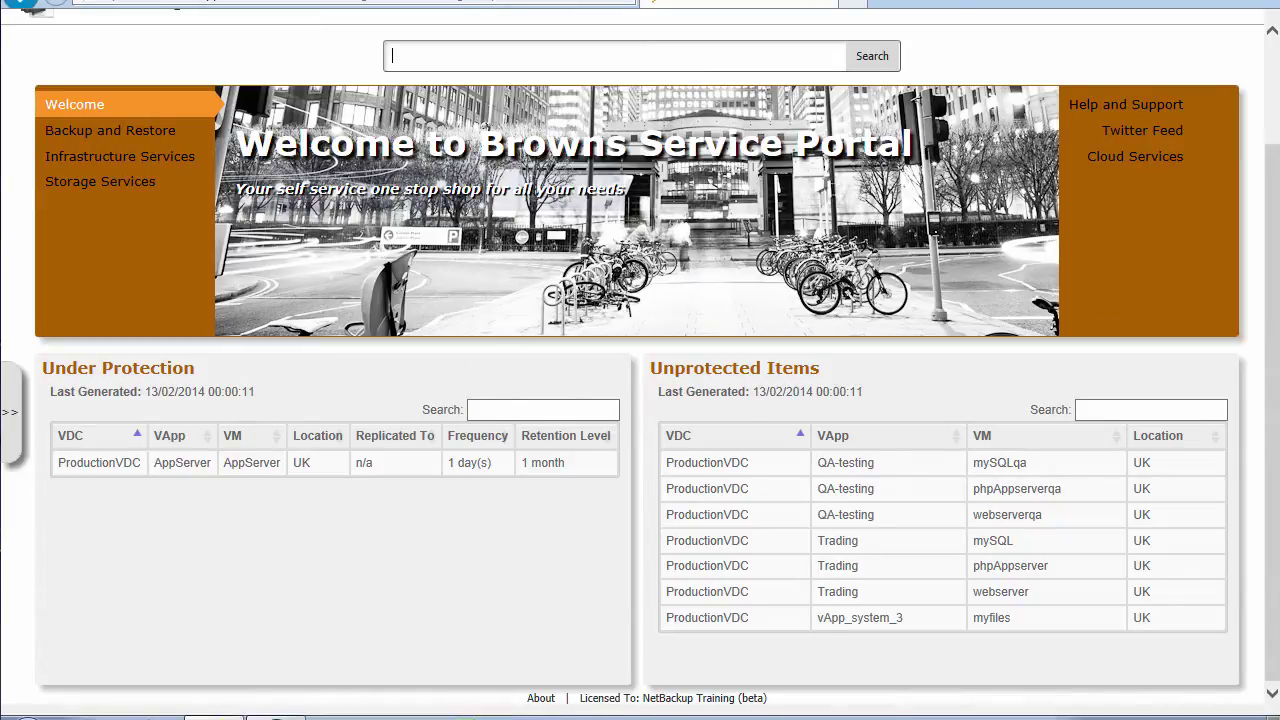
pyautogui.moveTo(1277, 237); pyautogui.dragTo(1274, 146)
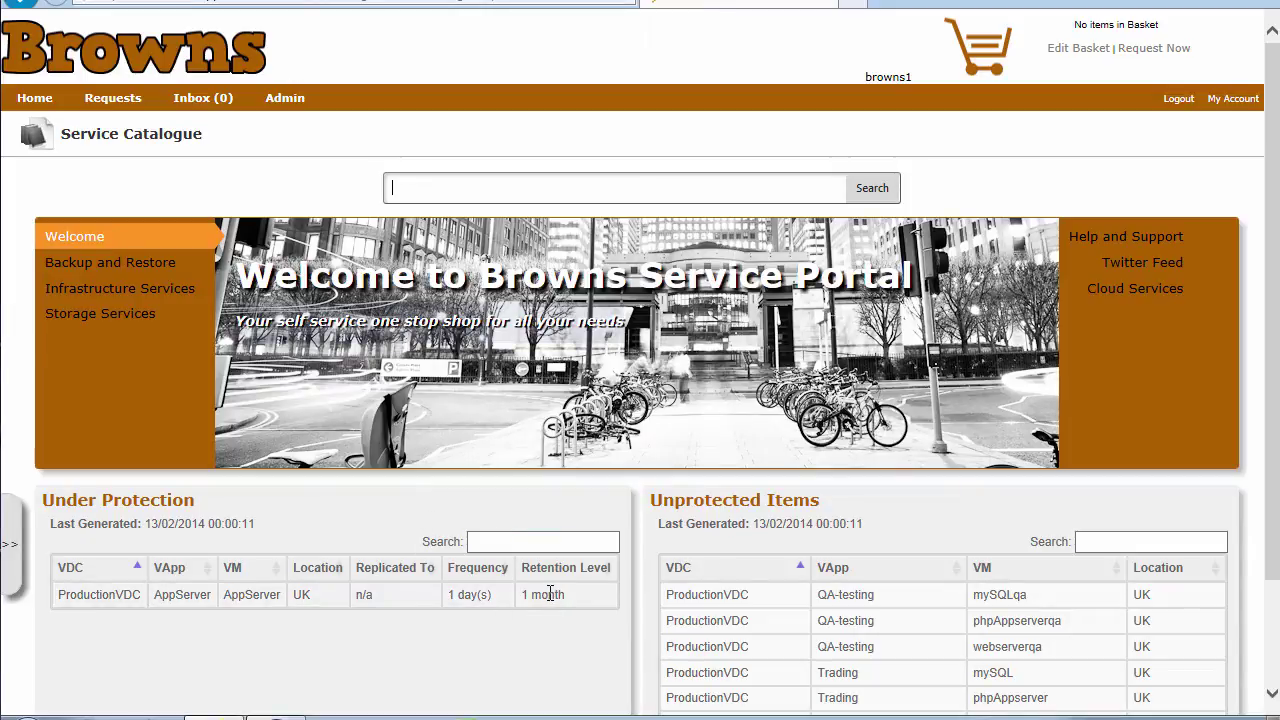
pyautogui.click(137, 264)
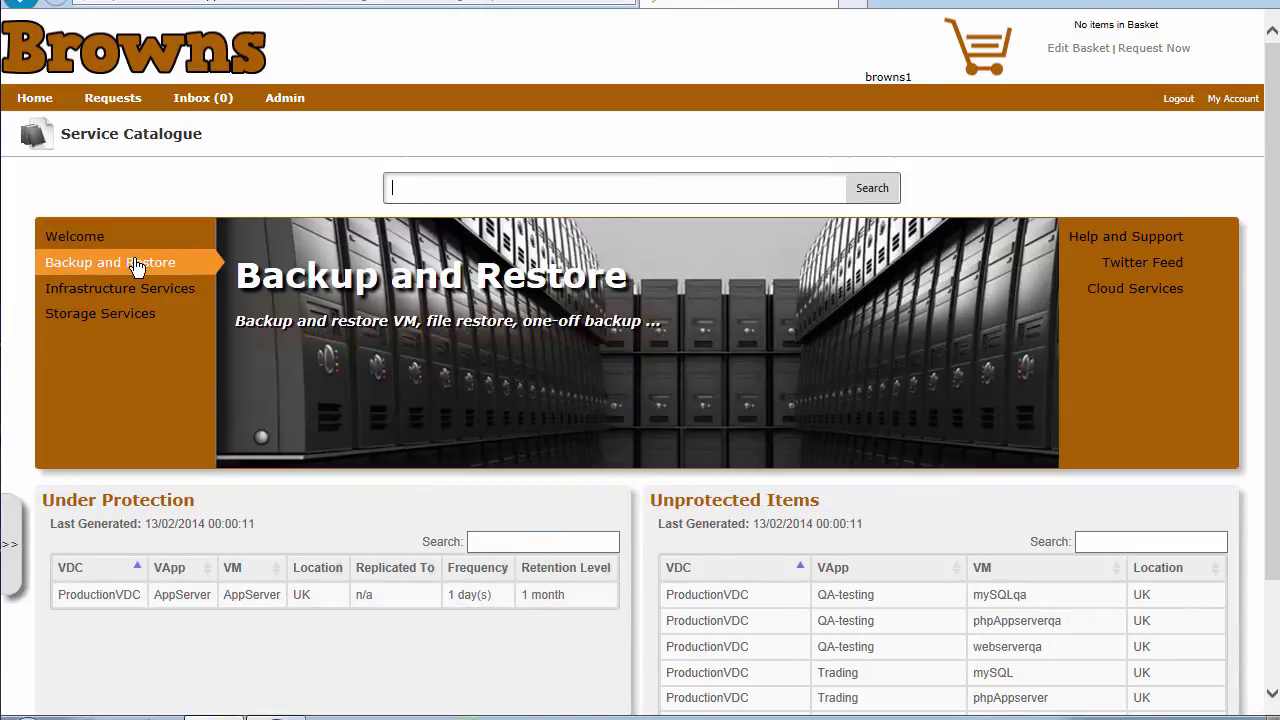
pyautogui.click(130, 295)
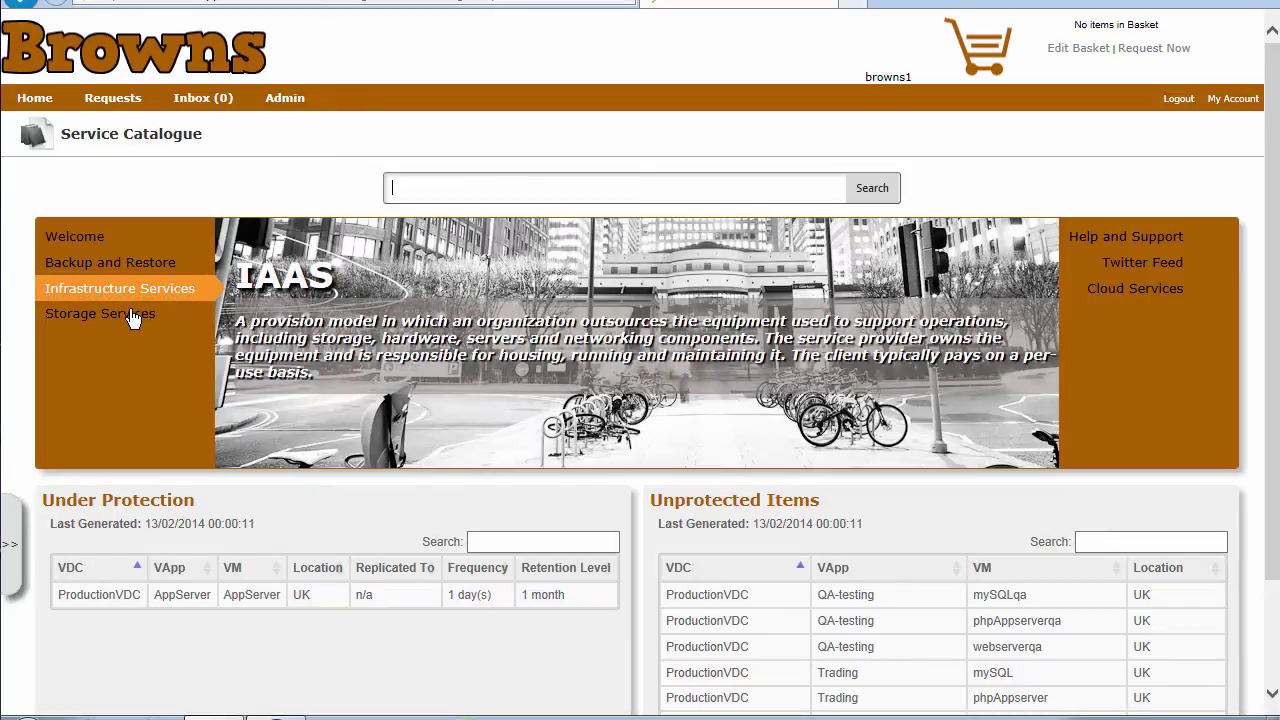
pyautogui.click(141, 316)
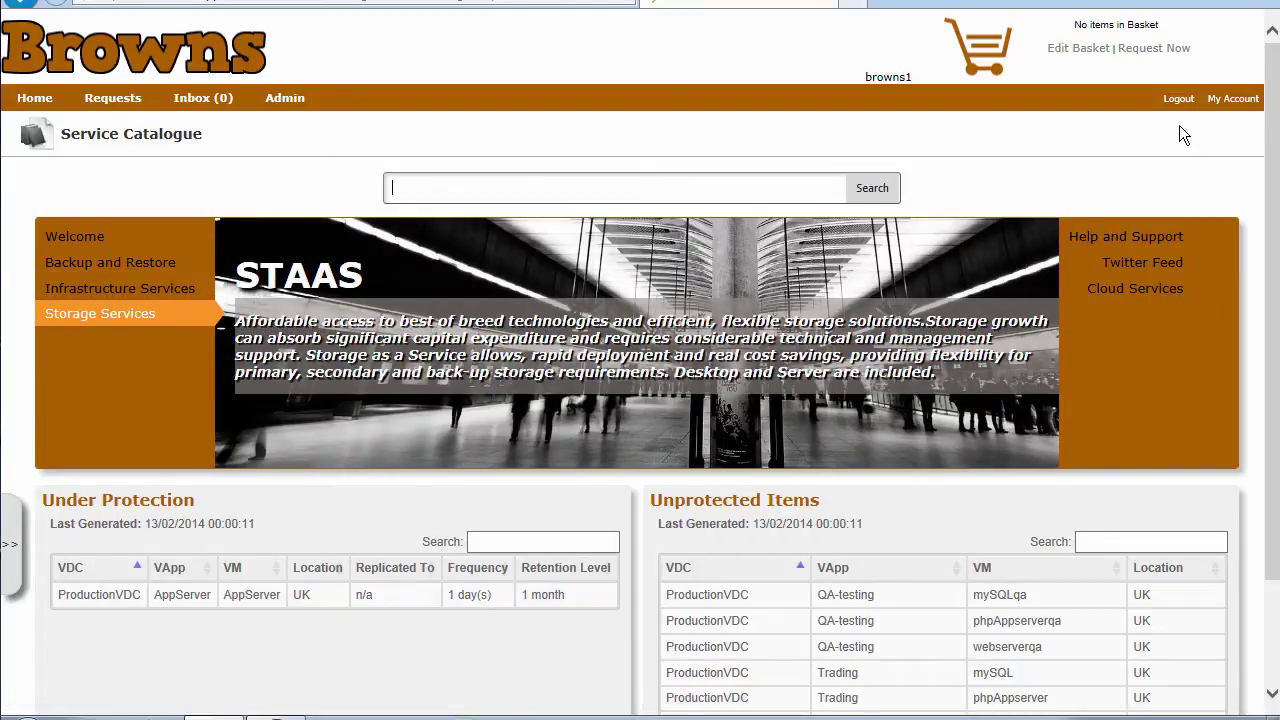
# Log out of the Browns account and sign in as the saved abacus user
pyautogui.click(1178, 99)
pyautogui.write('a')
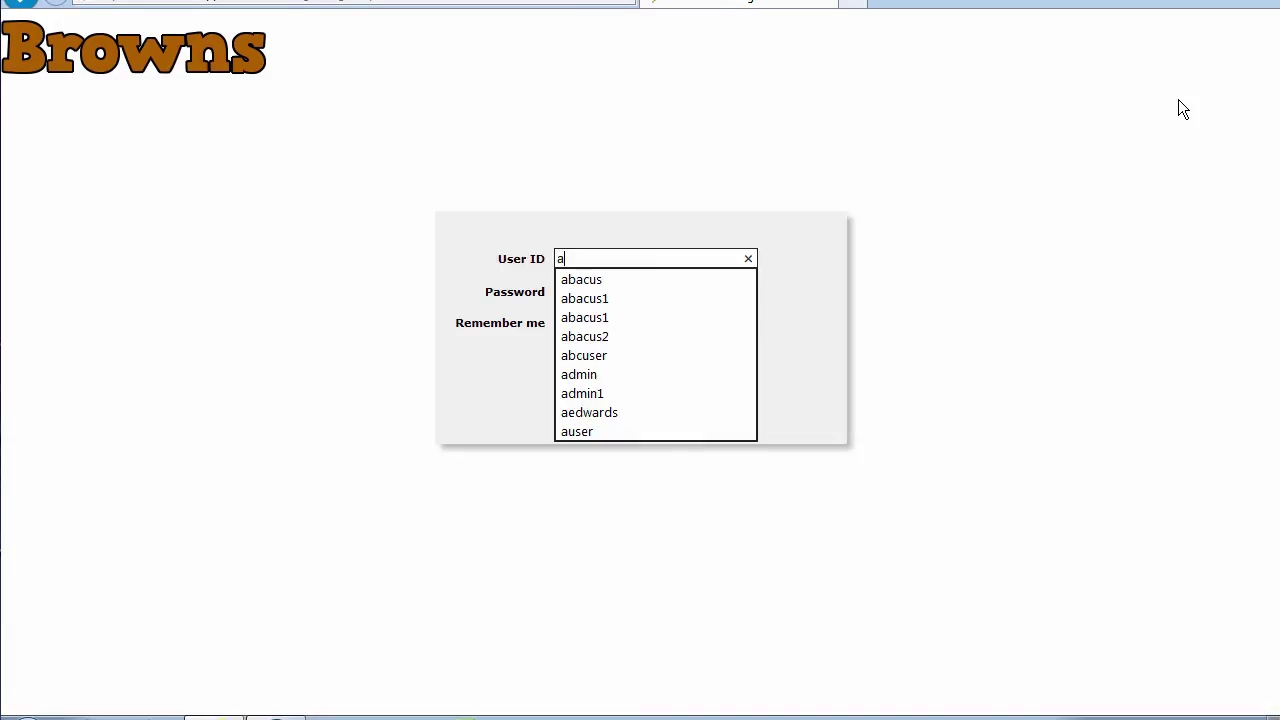
pyautogui.write('bacus1')
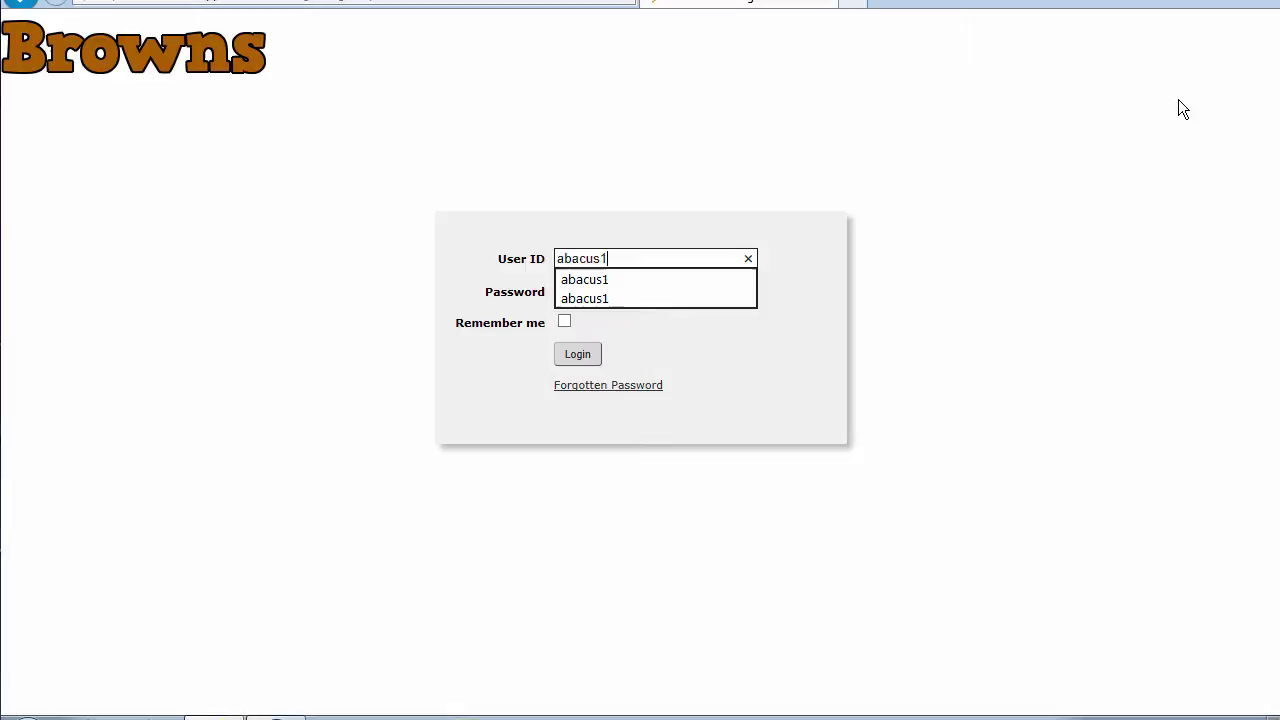
pyautogui.click(607, 279)
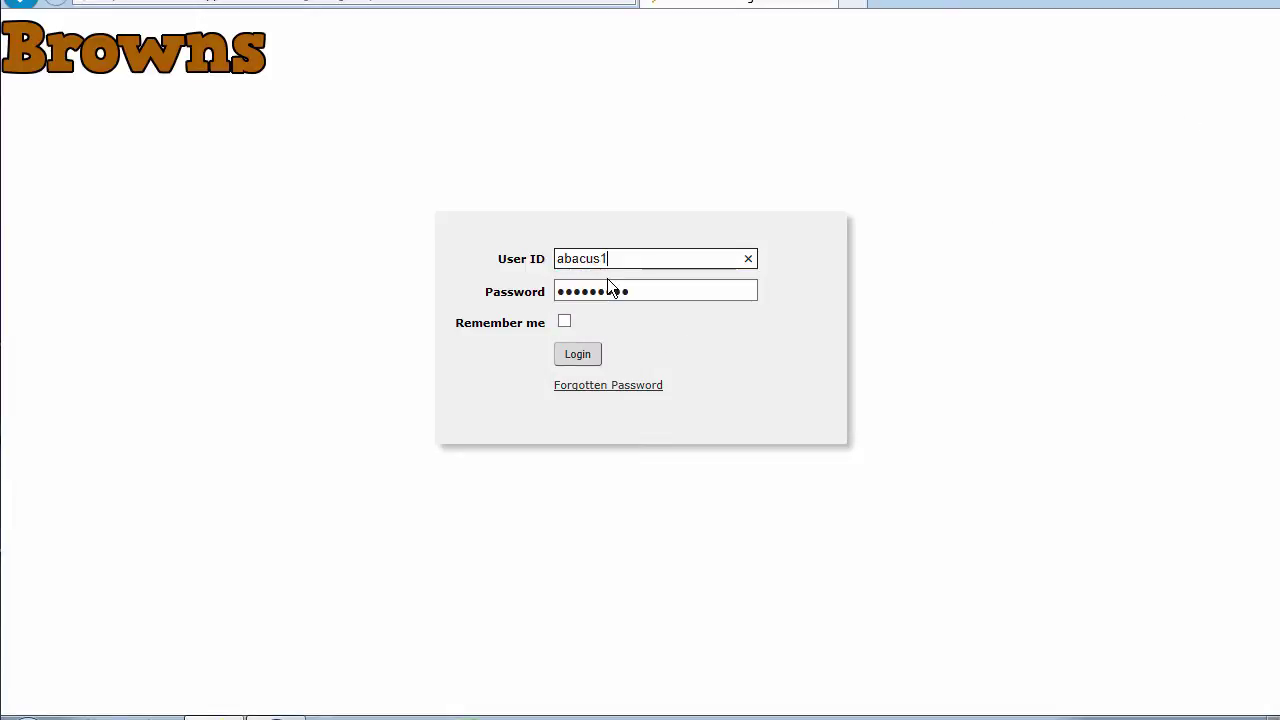
pyautogui.click(578, 355)
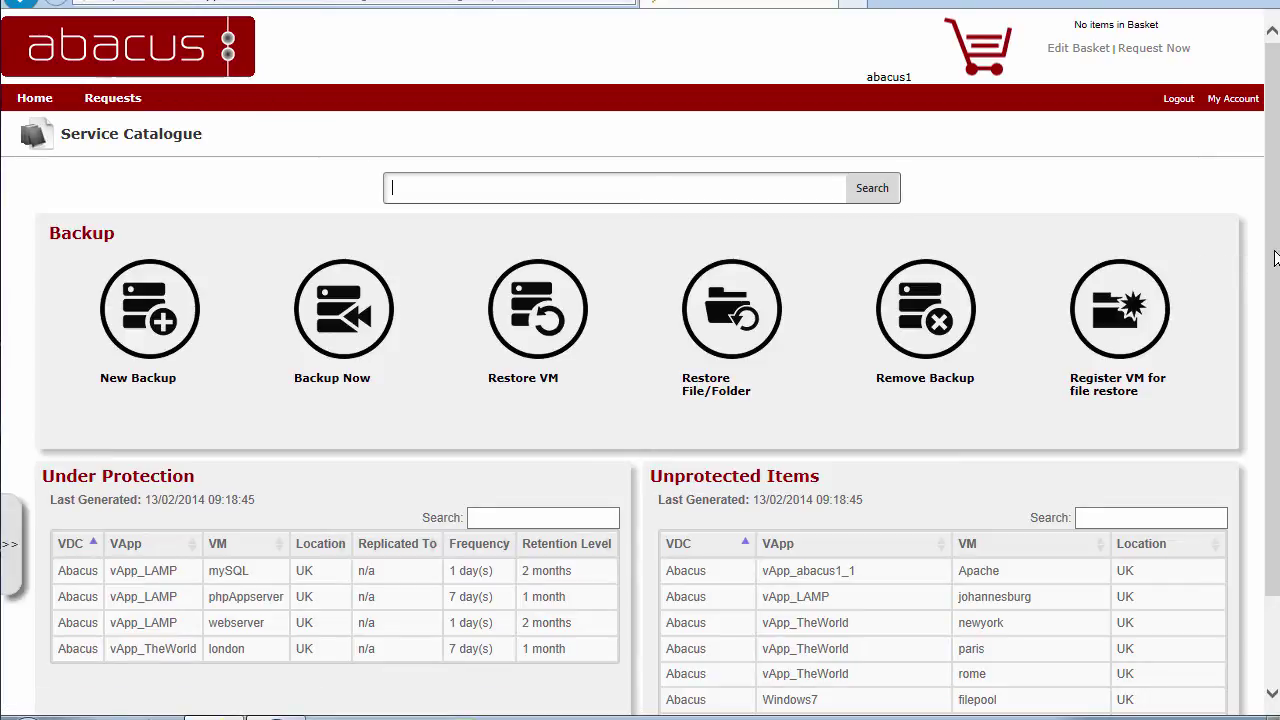
pyautogui.moveTo(1271, 266); pyautogui.dragTo(1094, 350)
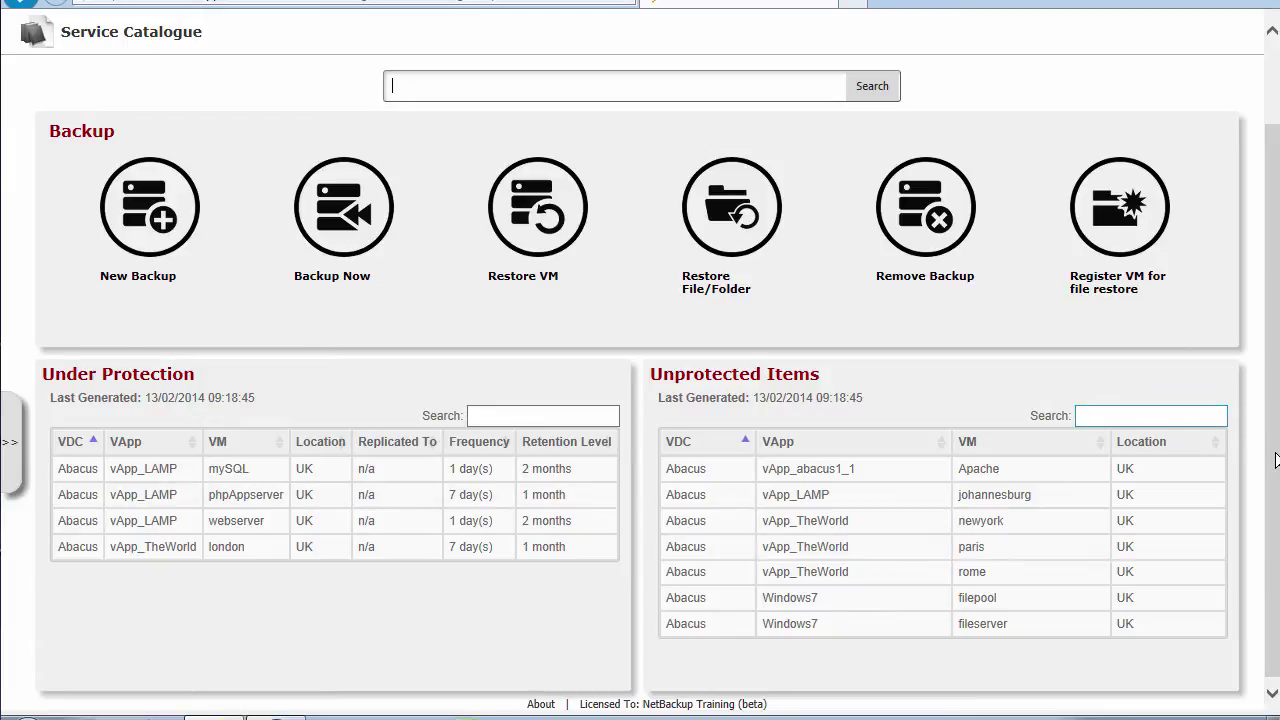
pyautogui.moveTo(1275, 458); pyautogui.dragTo(1272, 369)
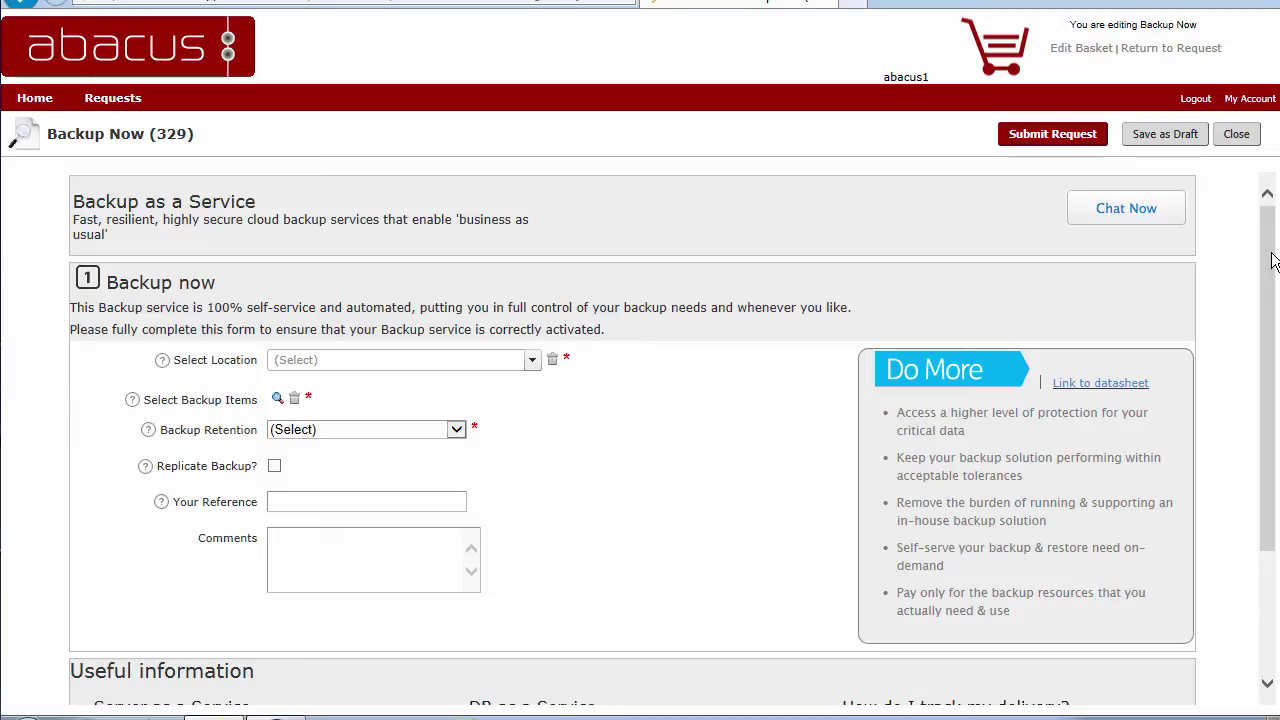
# Scroll through the blank Backup Now (329) request form to review its fields
pyautogui.moveTo(1272, 260)
pyautogui.mouseDown()
pyautogui.moveTo(1264, 362)
pyautogui.moveTo(1270, 248)
pyautogui.mouseUp()
pyautogui.moveTo(1269, 264); pyautogui.dragTo(1268, 350)
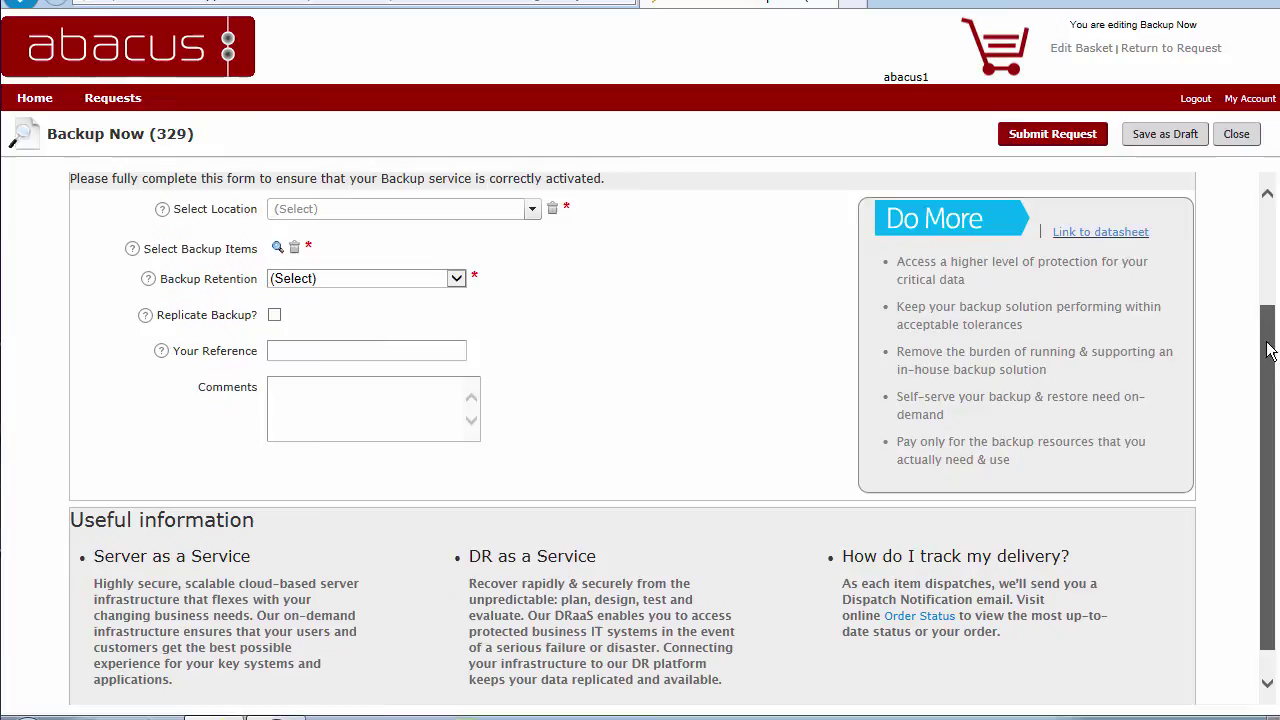
pyautogui.scroll(2, 1122, 329)
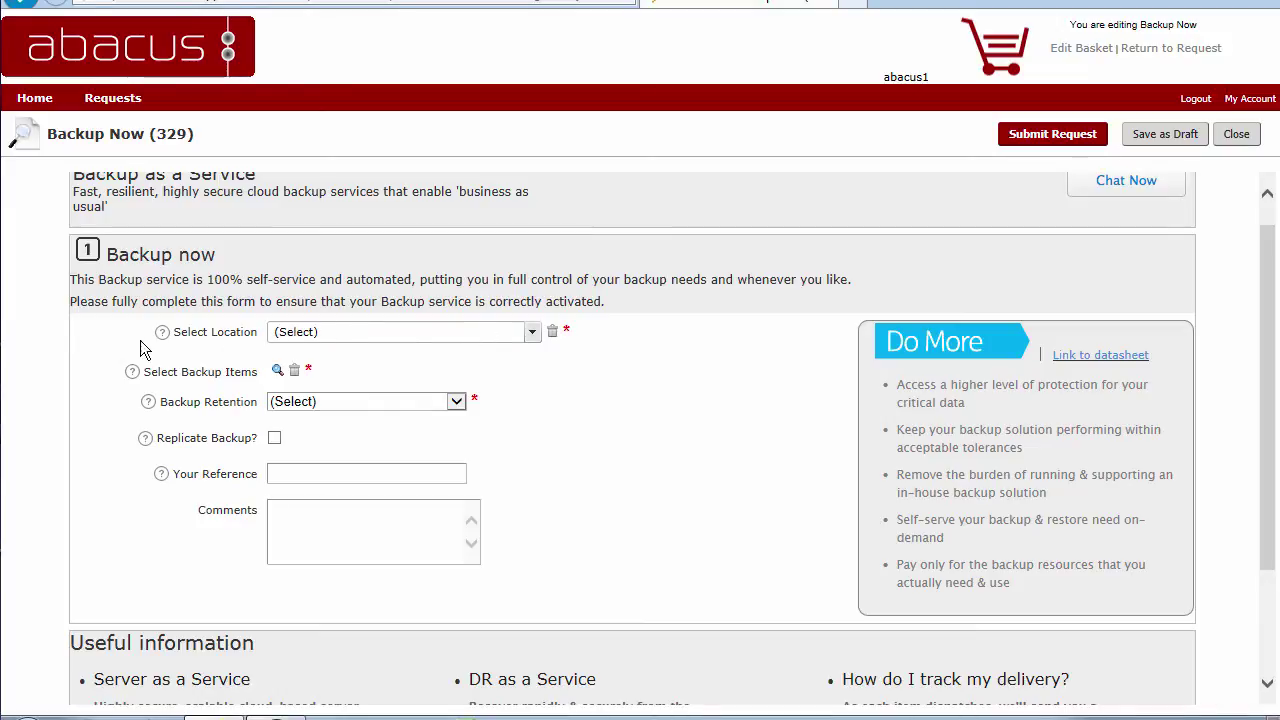
pyautogui.moveTo(162, 338)
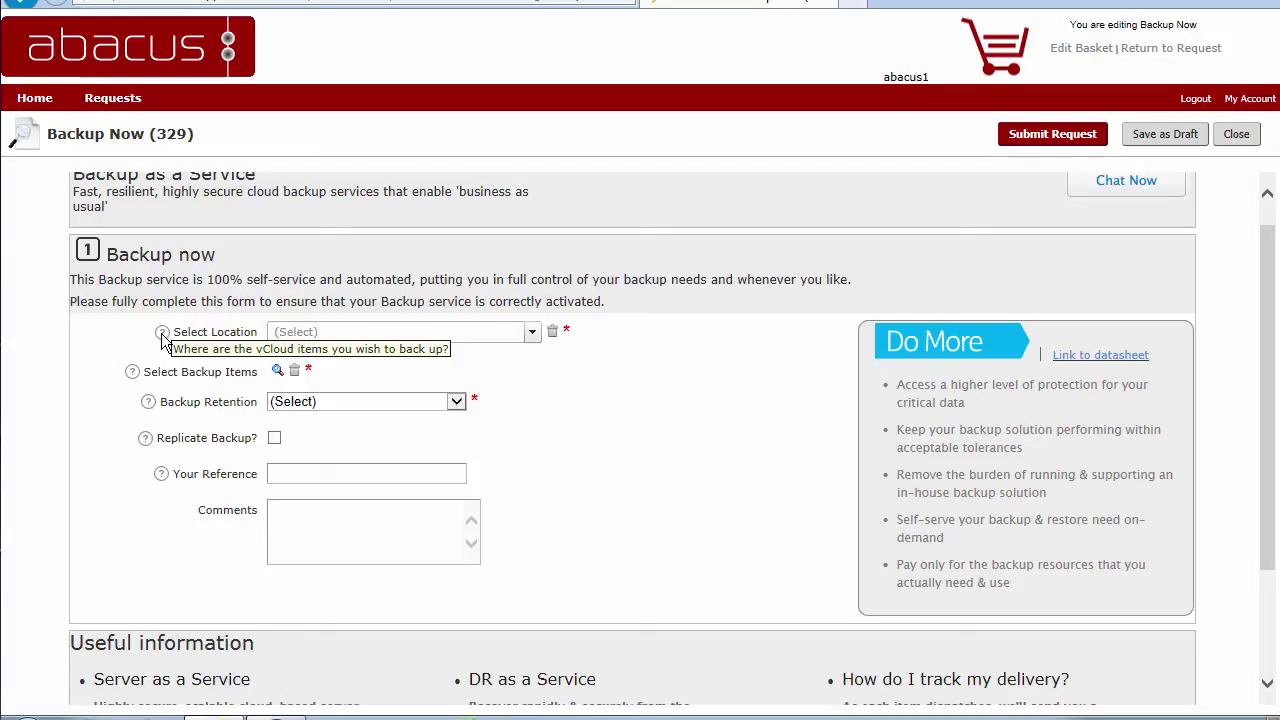
# Choose UK as the backup location from the Select Location list
pyautogui.click(533, 333)
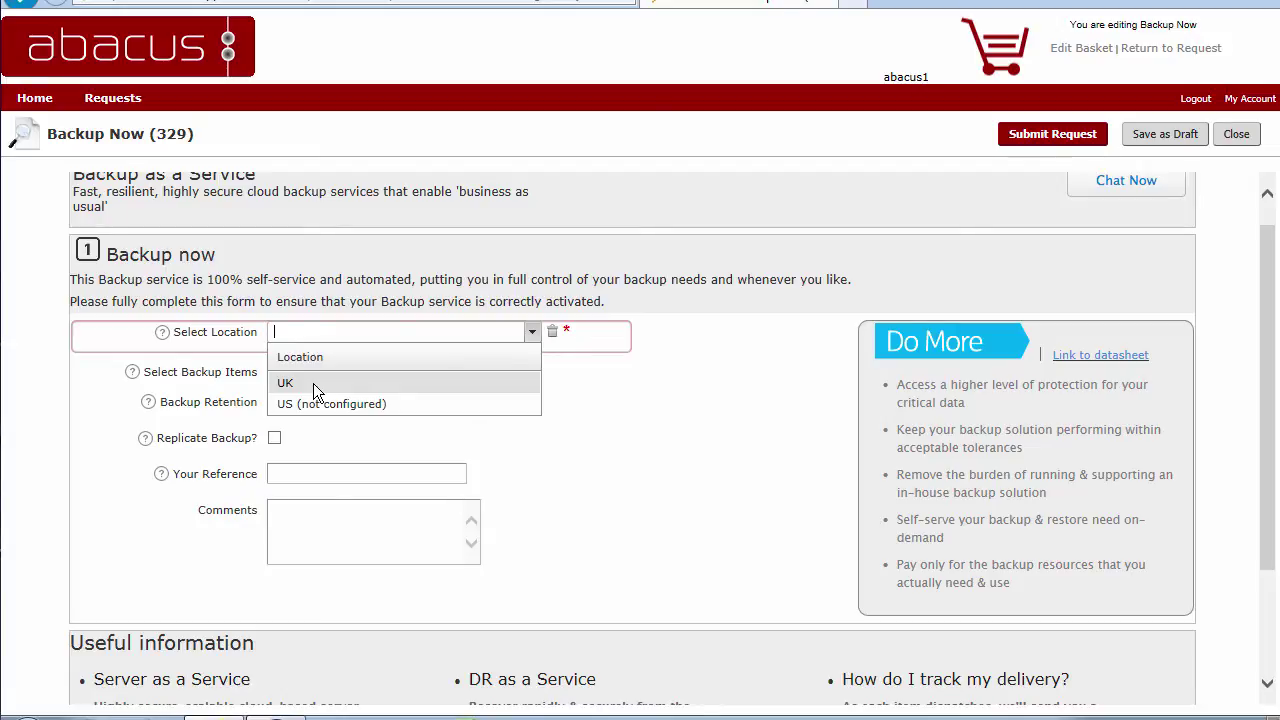
pyautogui.click(313, 383)
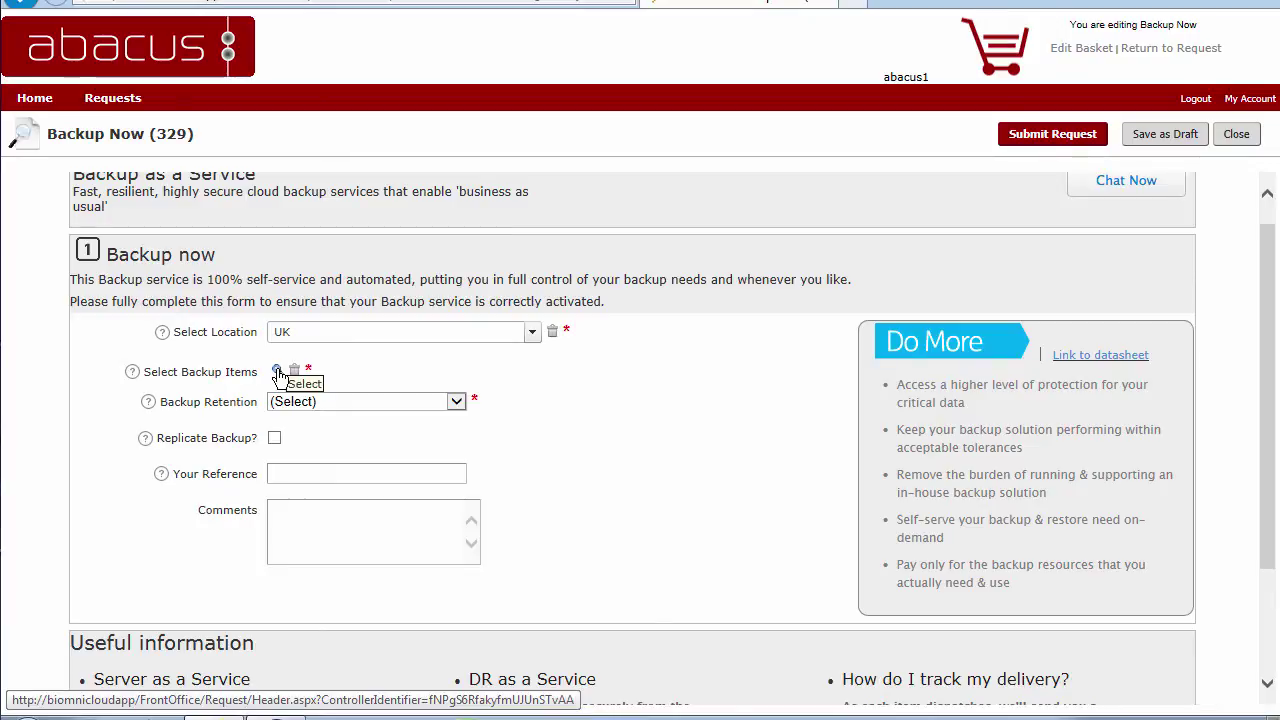
# Expand Abacus and vApp_abacus1_1, tick the Apache VM, and confirm it as the backup item
pyautogui.click(277, 371)
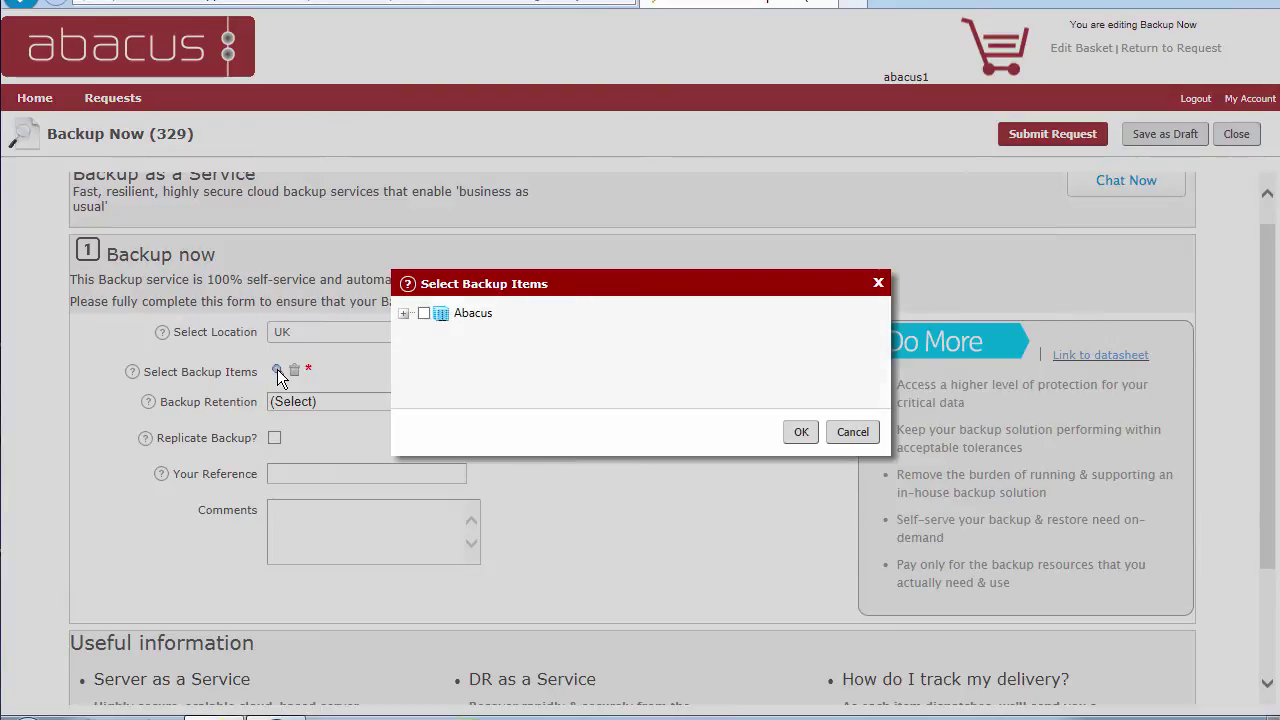
pyautogui.click(405, 316)
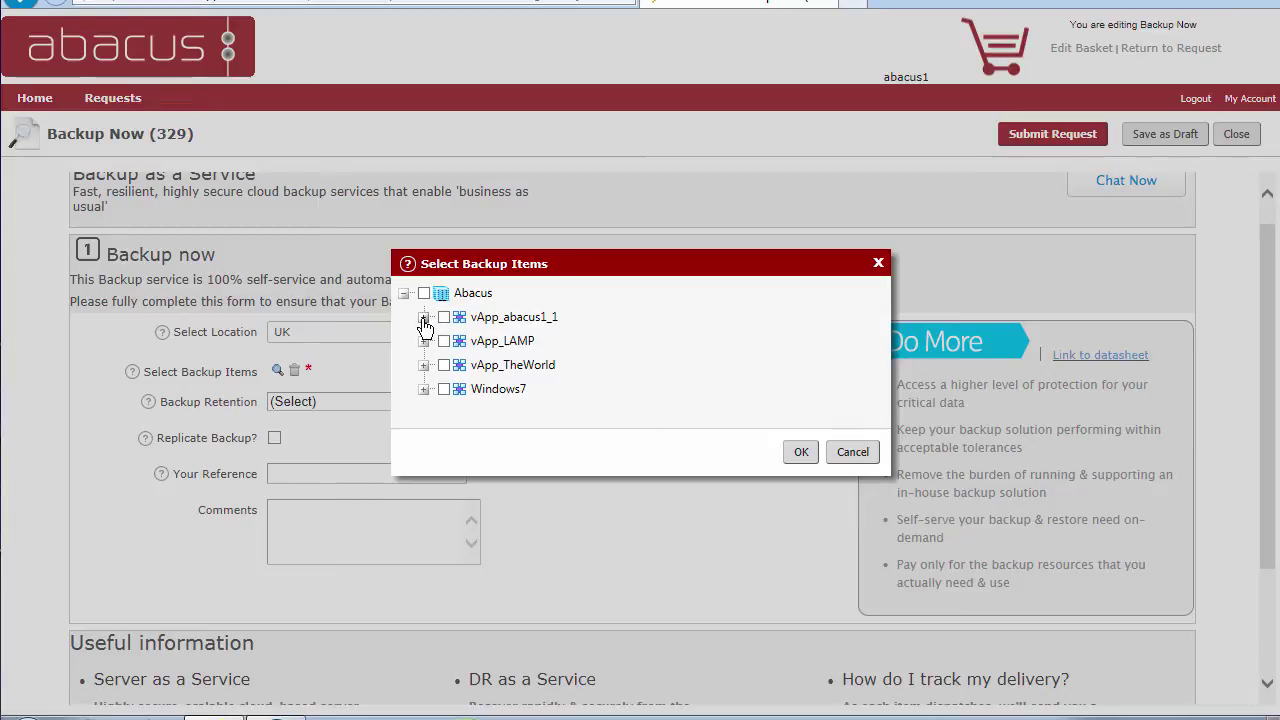
pyautogui.click(424, 318)
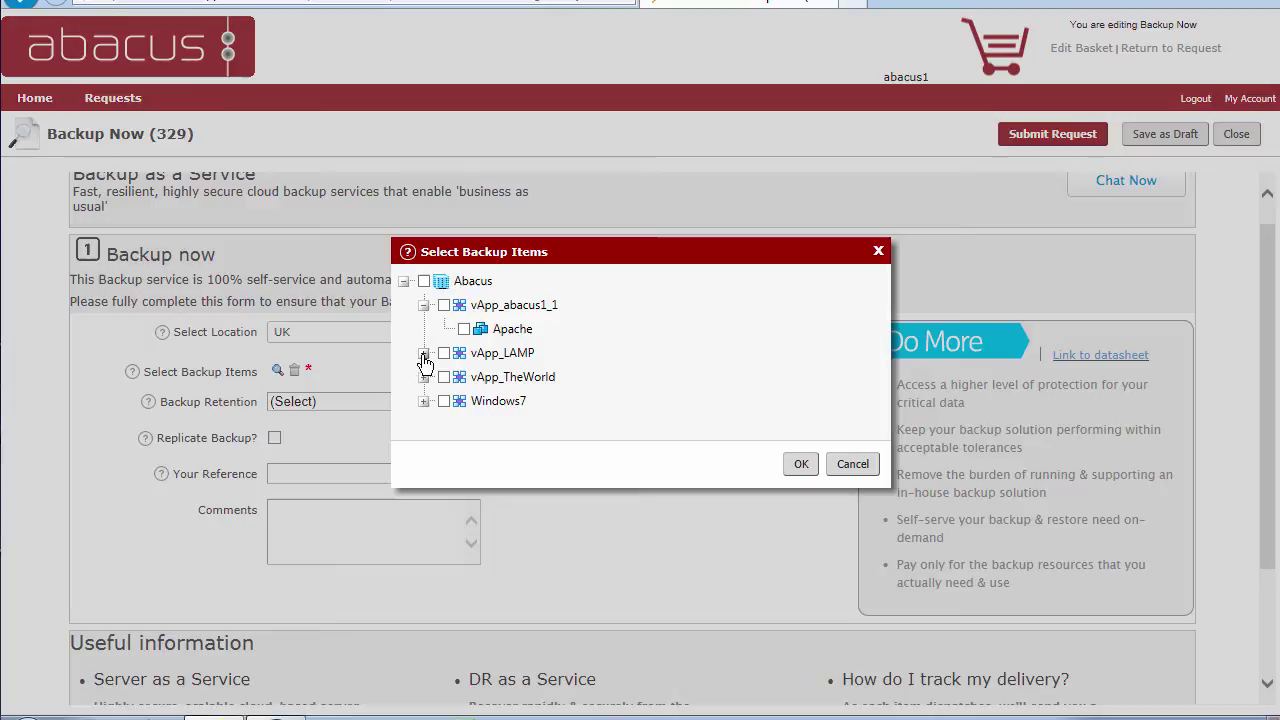
pyautogui.click(424, 356)
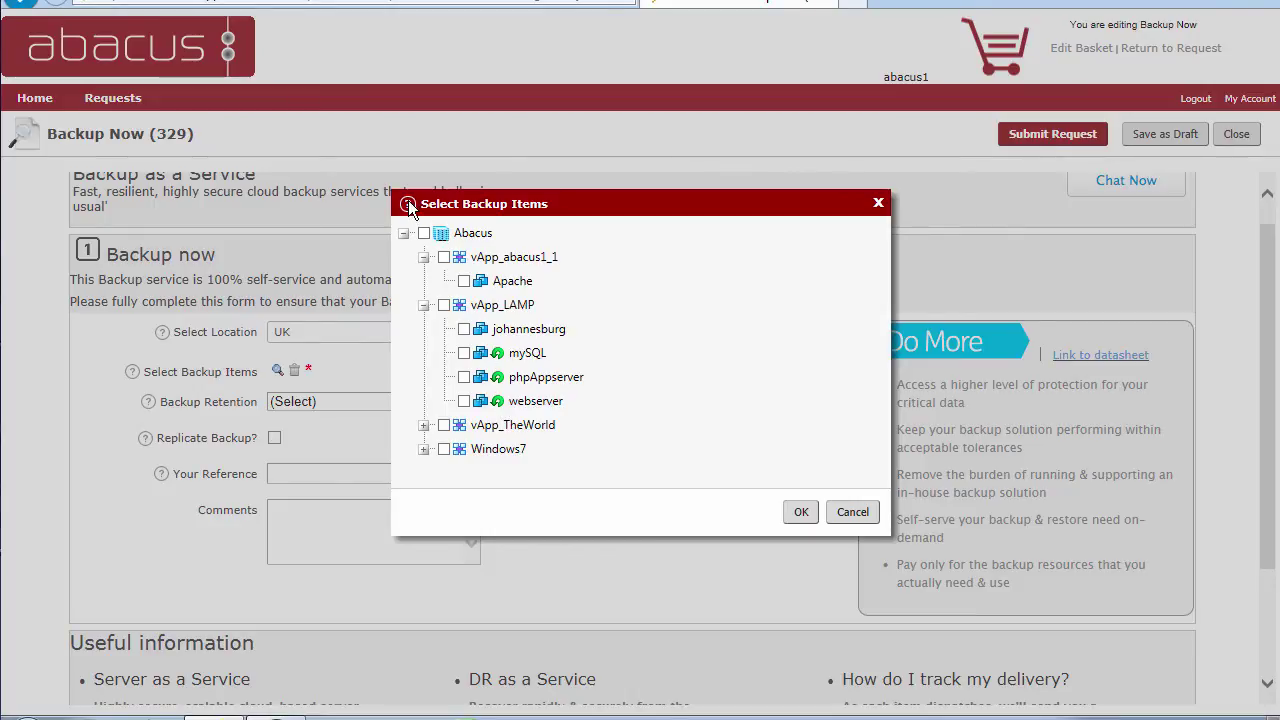
pyautogui.moveTo(409, 207)
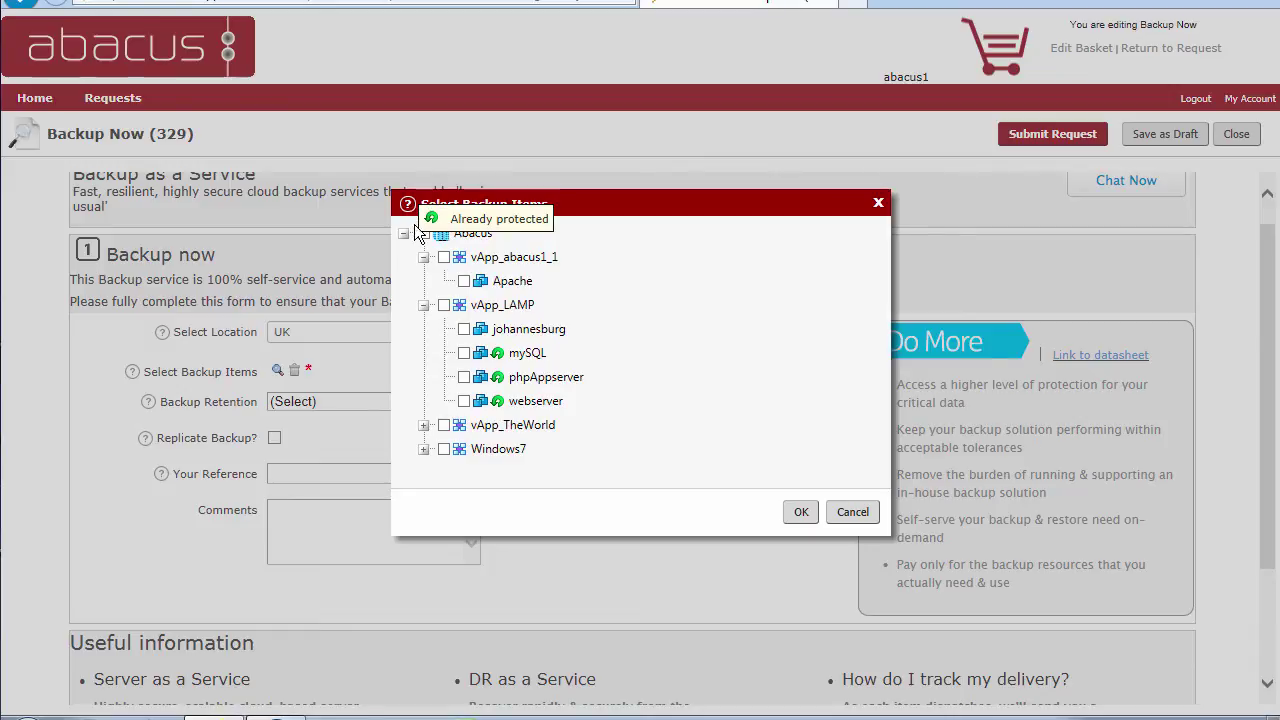
pyautogui.click(463, 281)
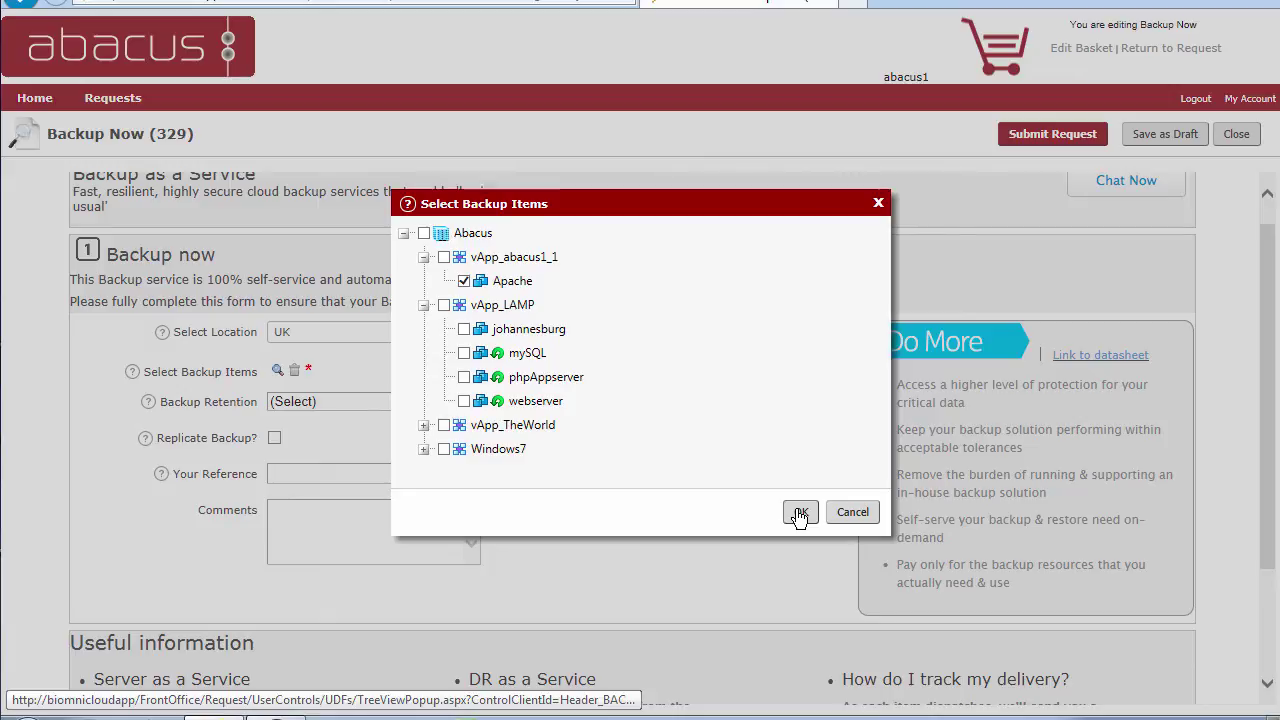
pyautogui.click(800, 513)
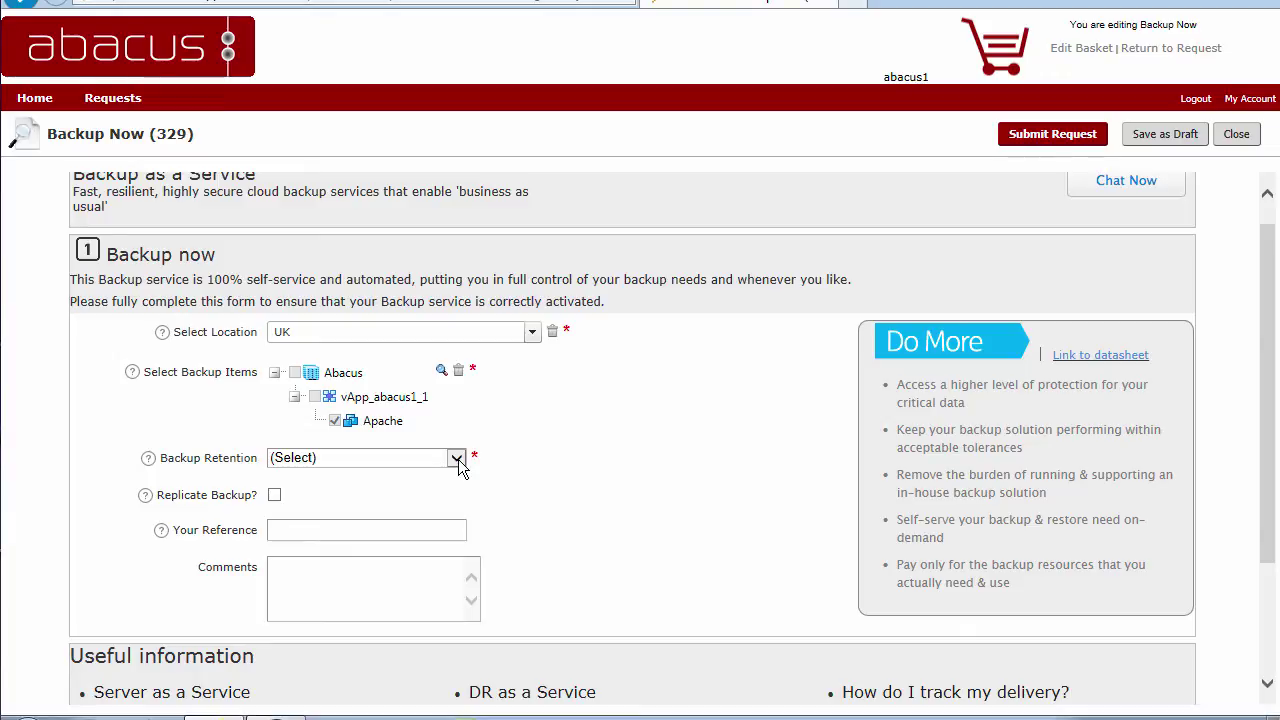
# Set the backup retention period to 12 Months
pyautogui.click(457, 459)
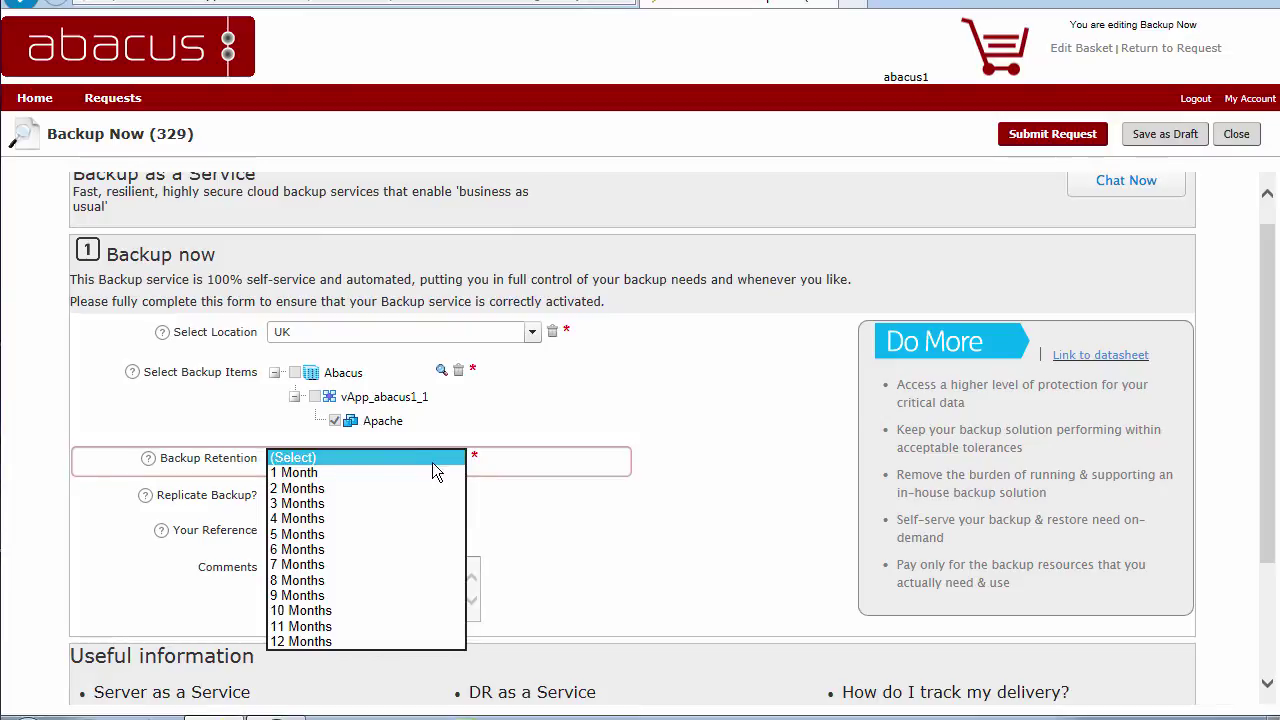
pyautogui.click(360, 642)
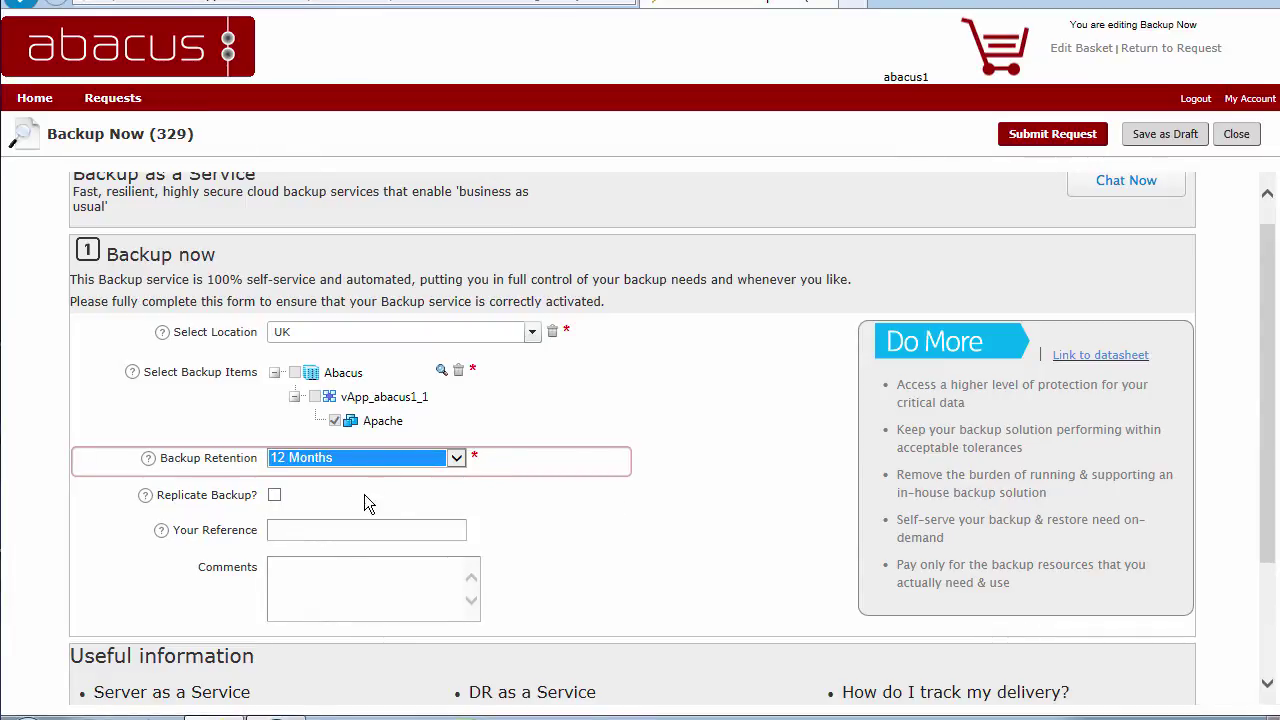
# Turn Replicate Backup on to view secondary locations, then switch it back off
pyautogui.click(275, 495)
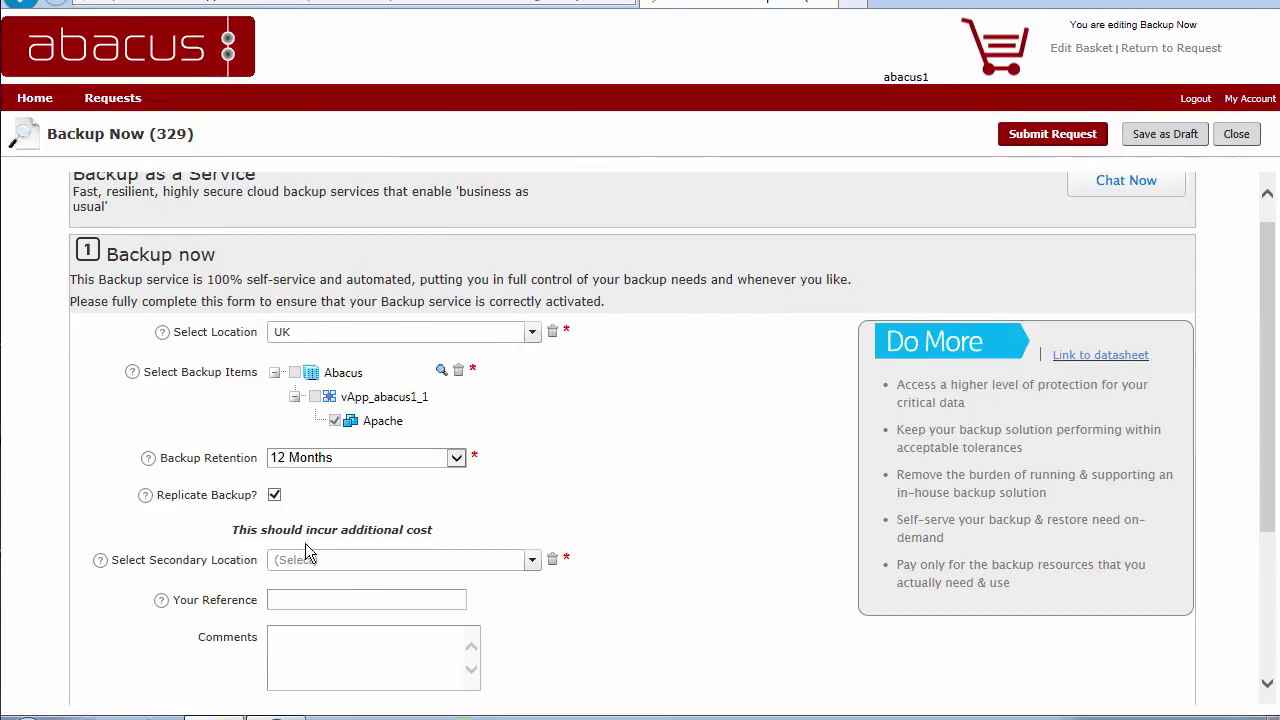
pyautogui.click(530, 561)
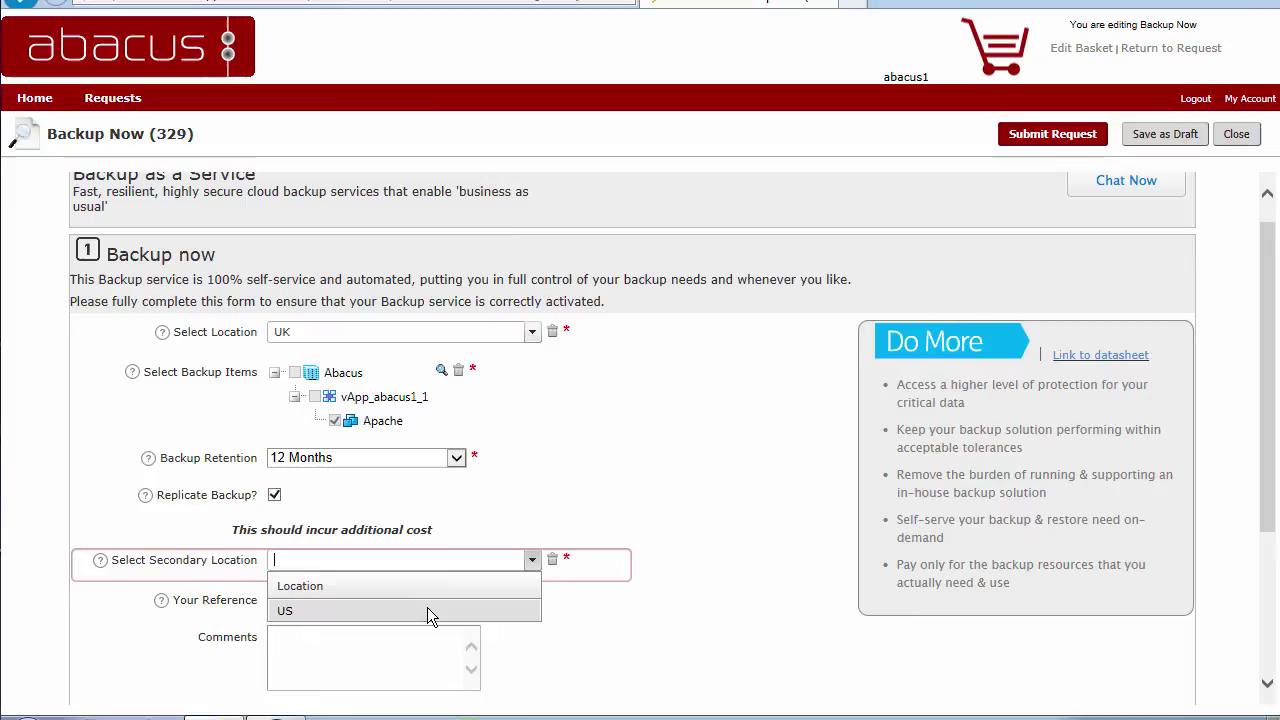
pyautogui.click(478, 518)
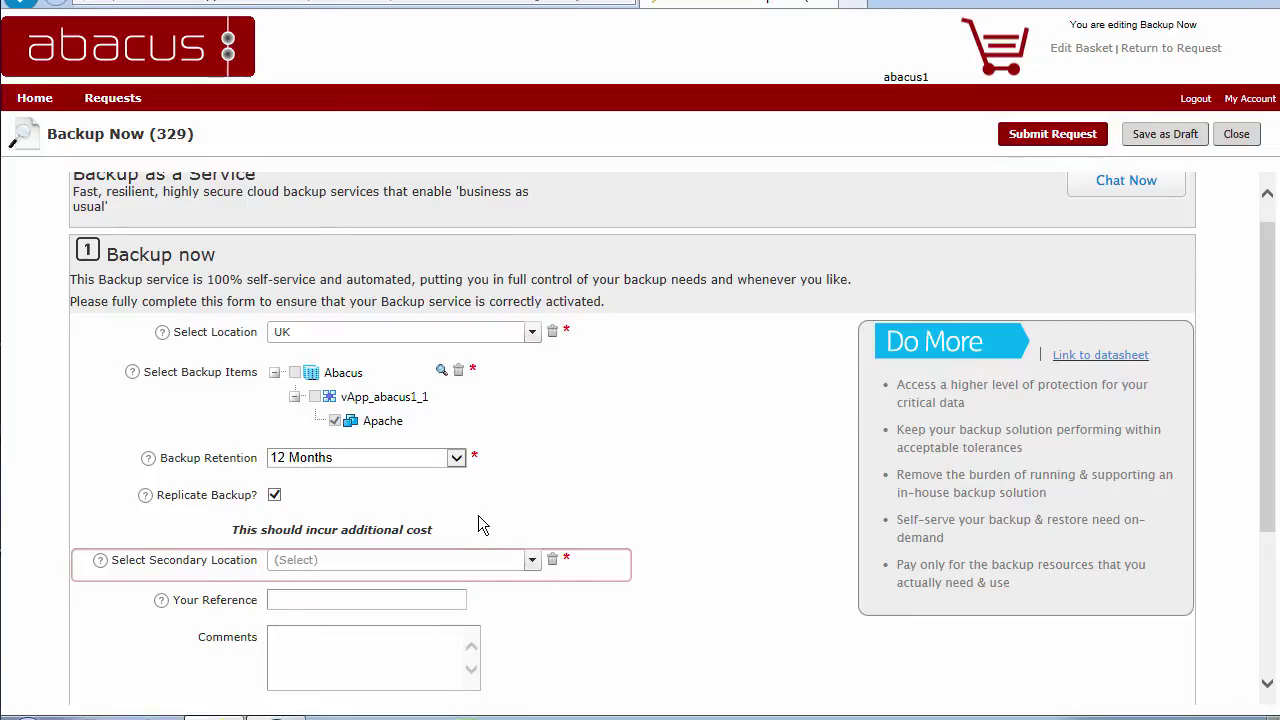
pyautogui.click(274, 496)
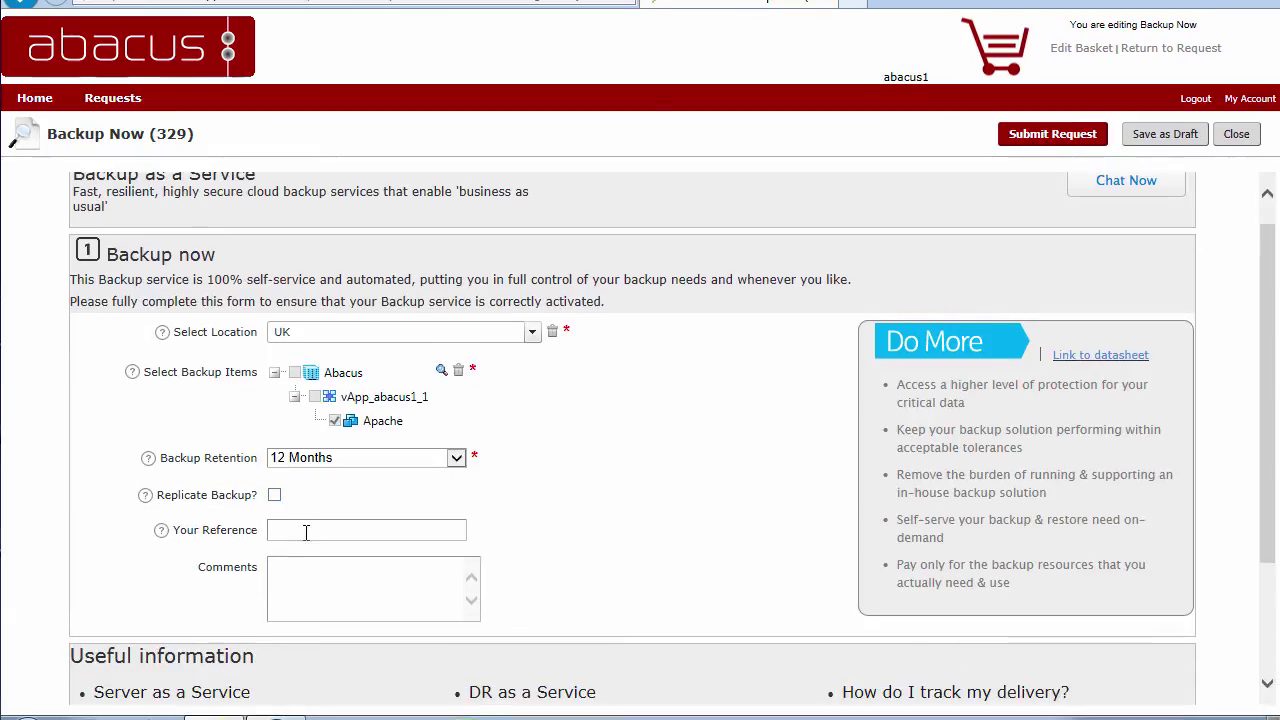
# Enter test123 as the request reference
pyautogui.click(304, 532)
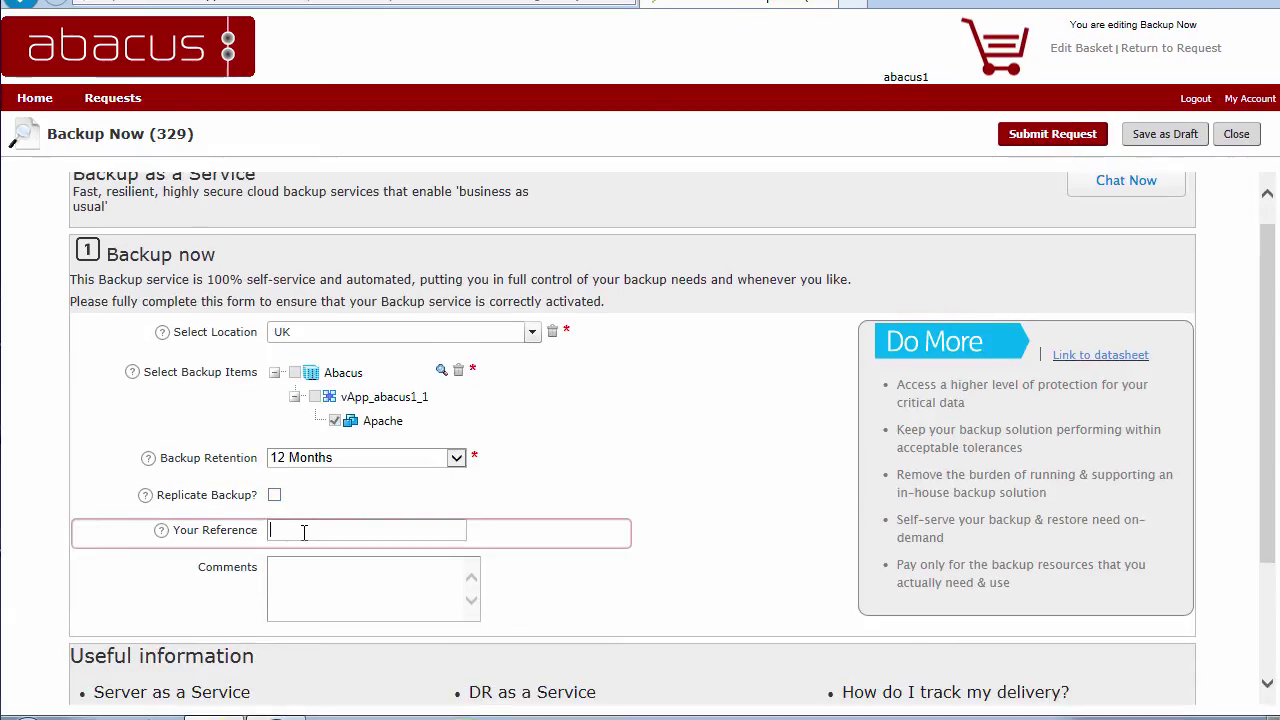
pyautogui.write('test')
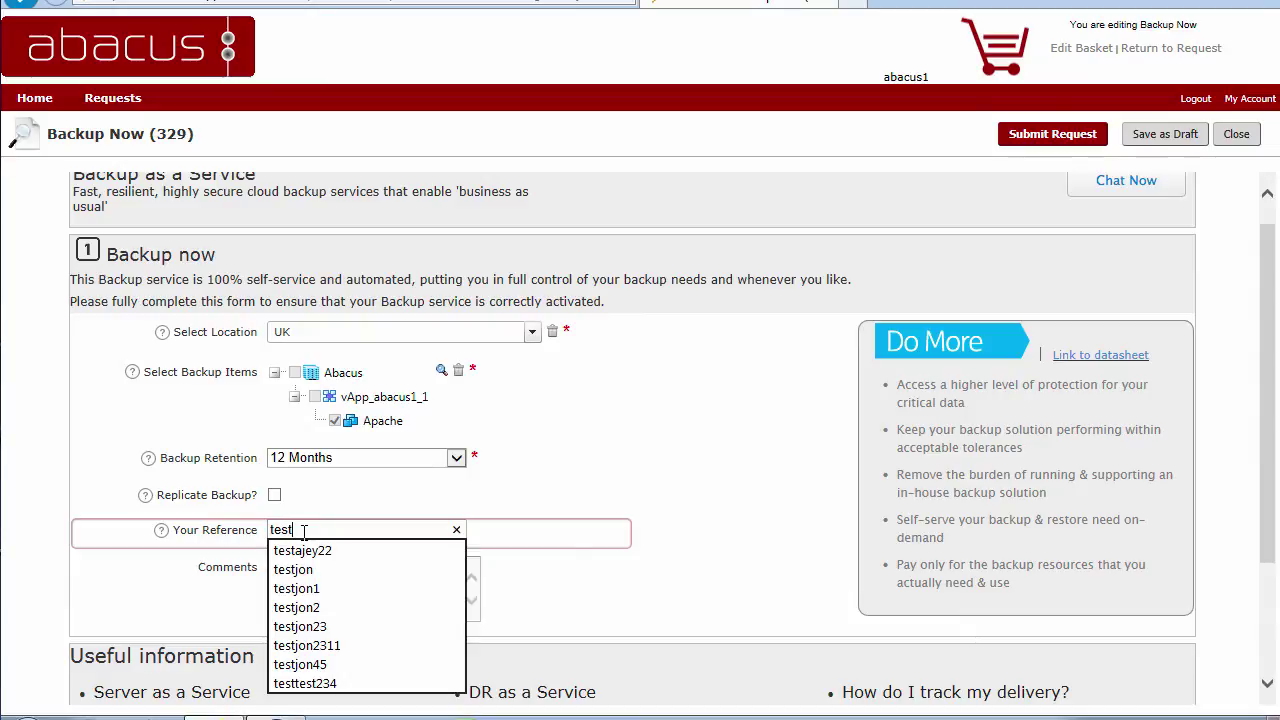
pyautogui.write('123')
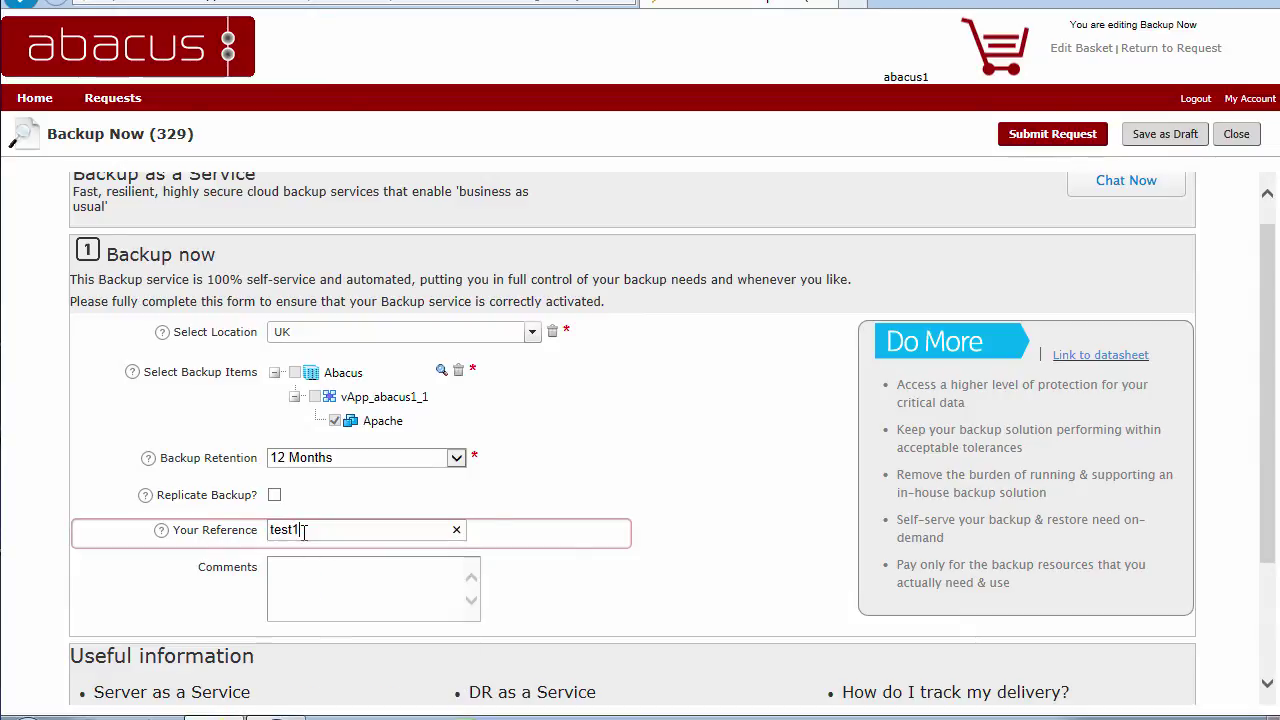
pyautogui.click(733, 479)
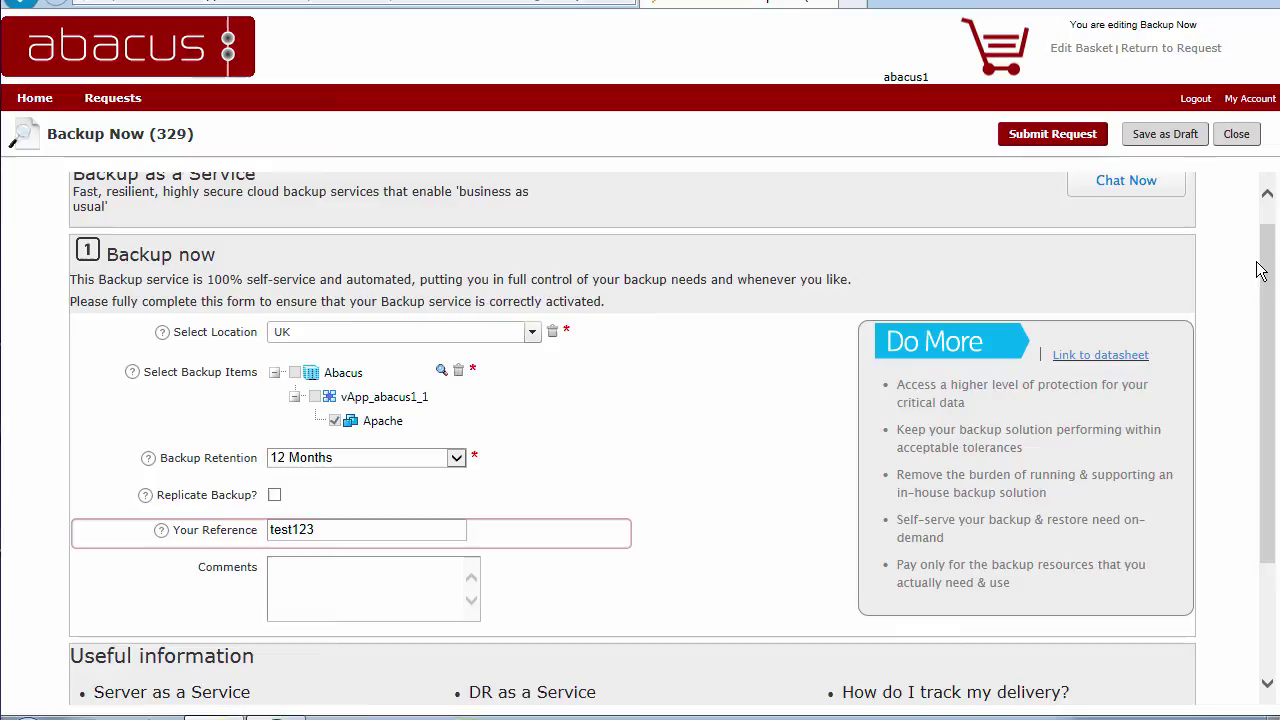
pyautogui.click(1050, 137)
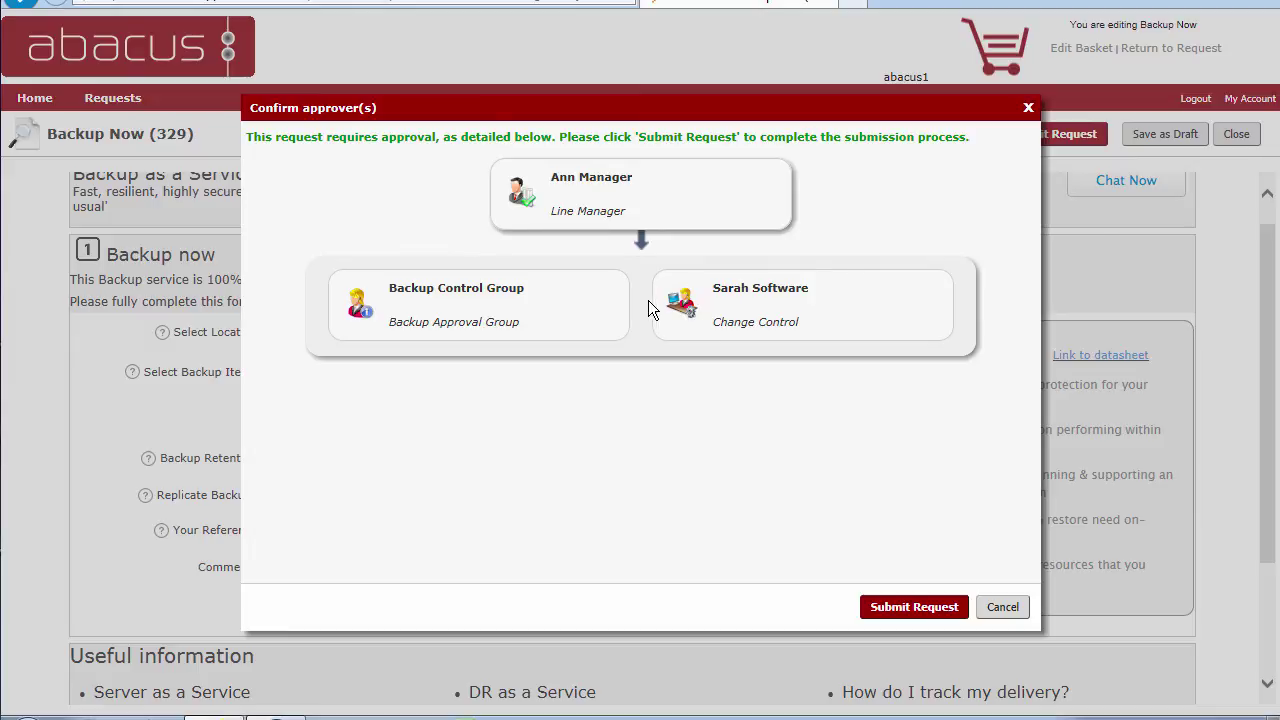
pyautogui.click(1000, 609)
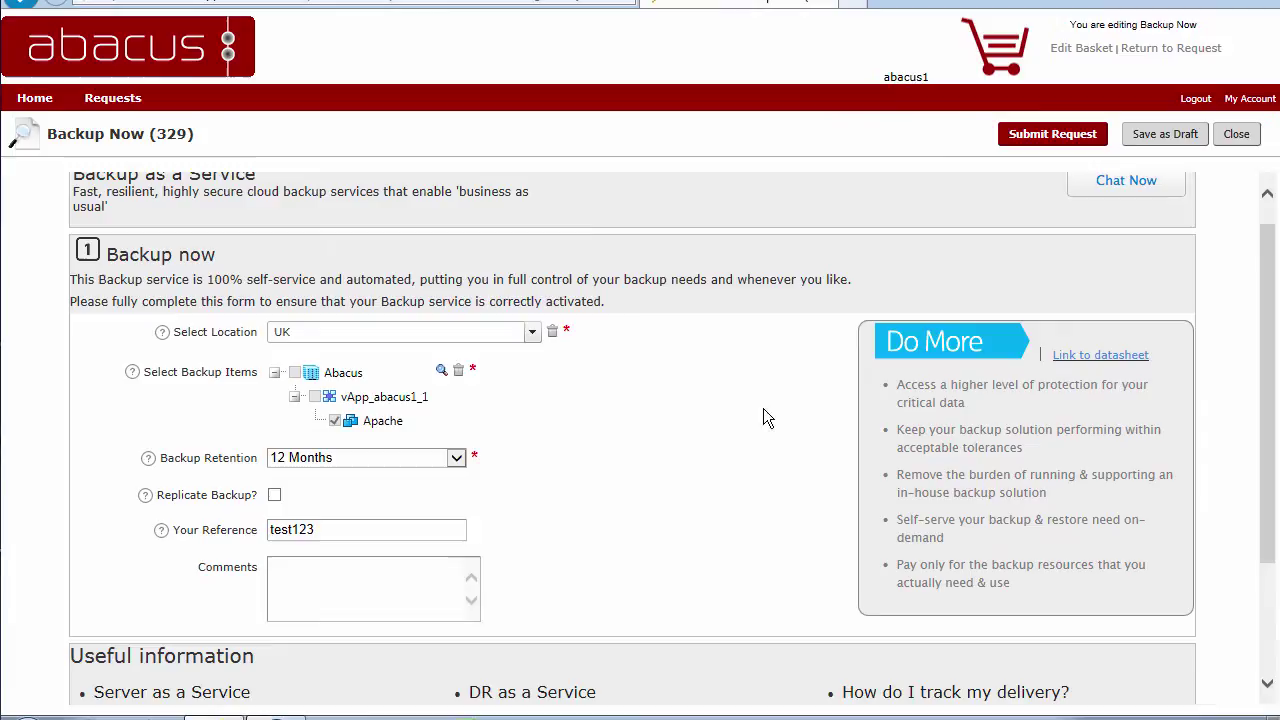
# Set Backup Retention to 1 Month and submit request 329 for the Apache VM
pyautogui.click(456, 458)
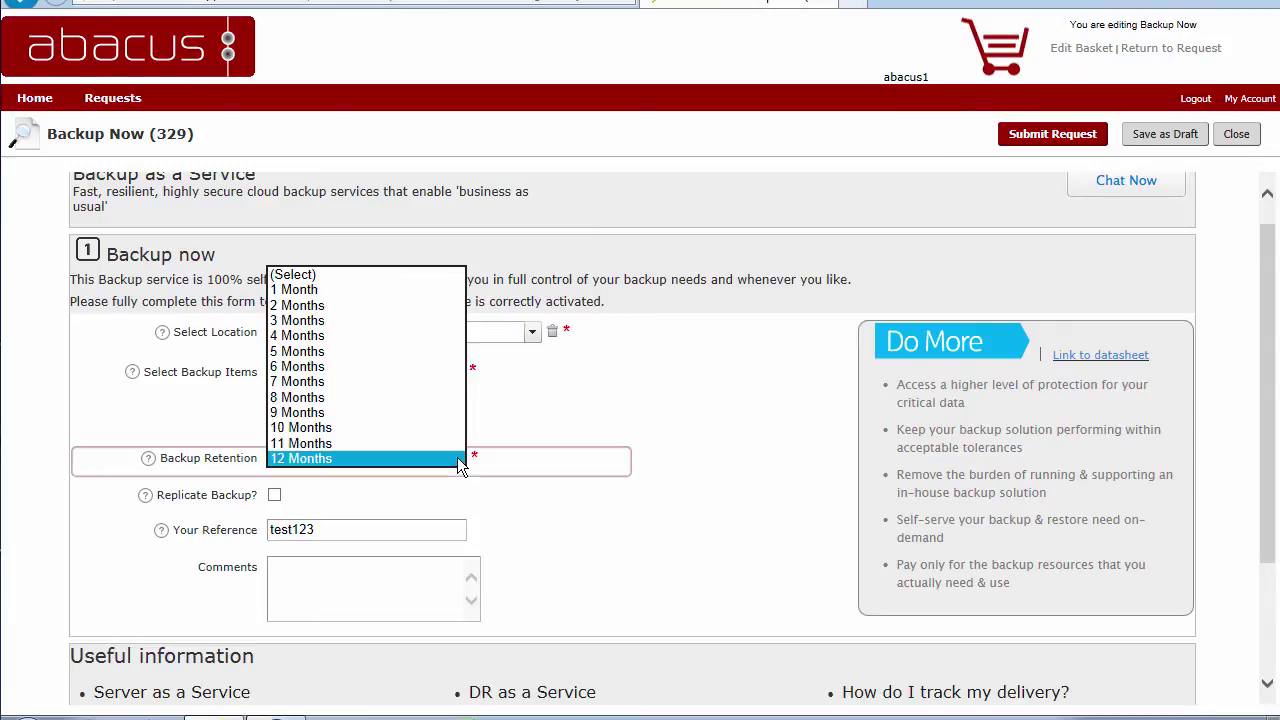
pyautogui.click(400, 290)
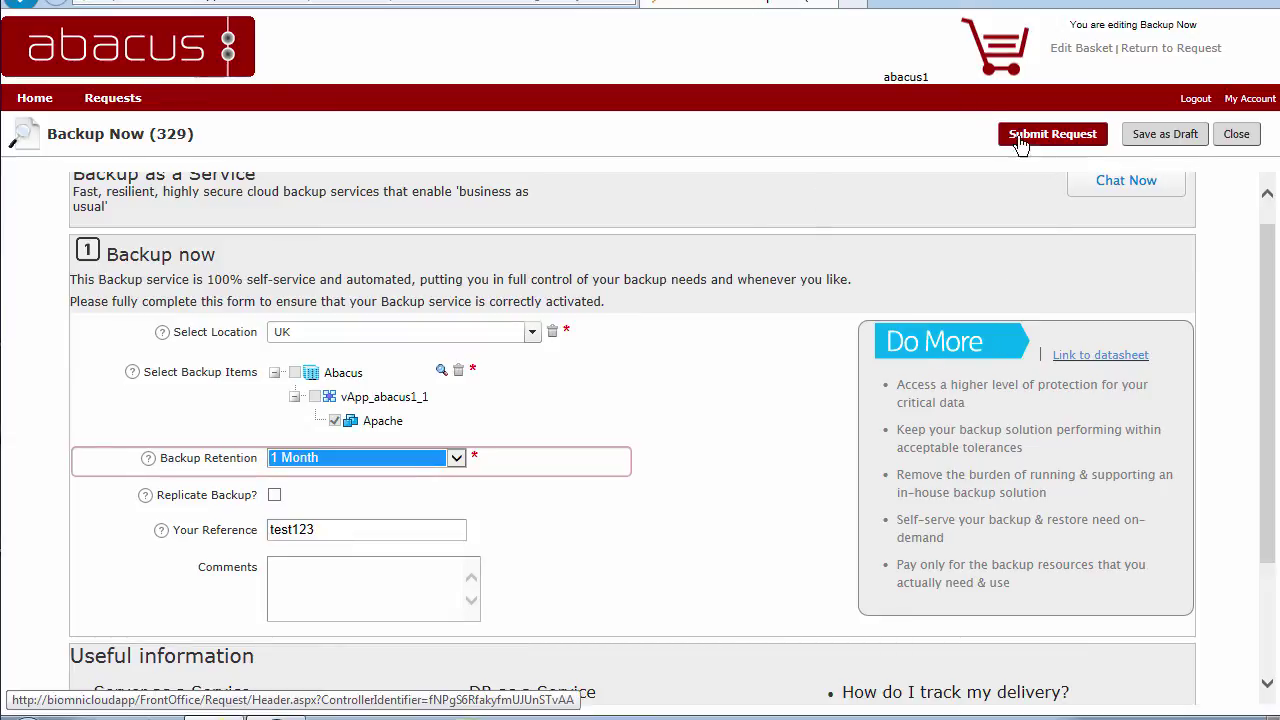
pyautogui.click(1052, 136)
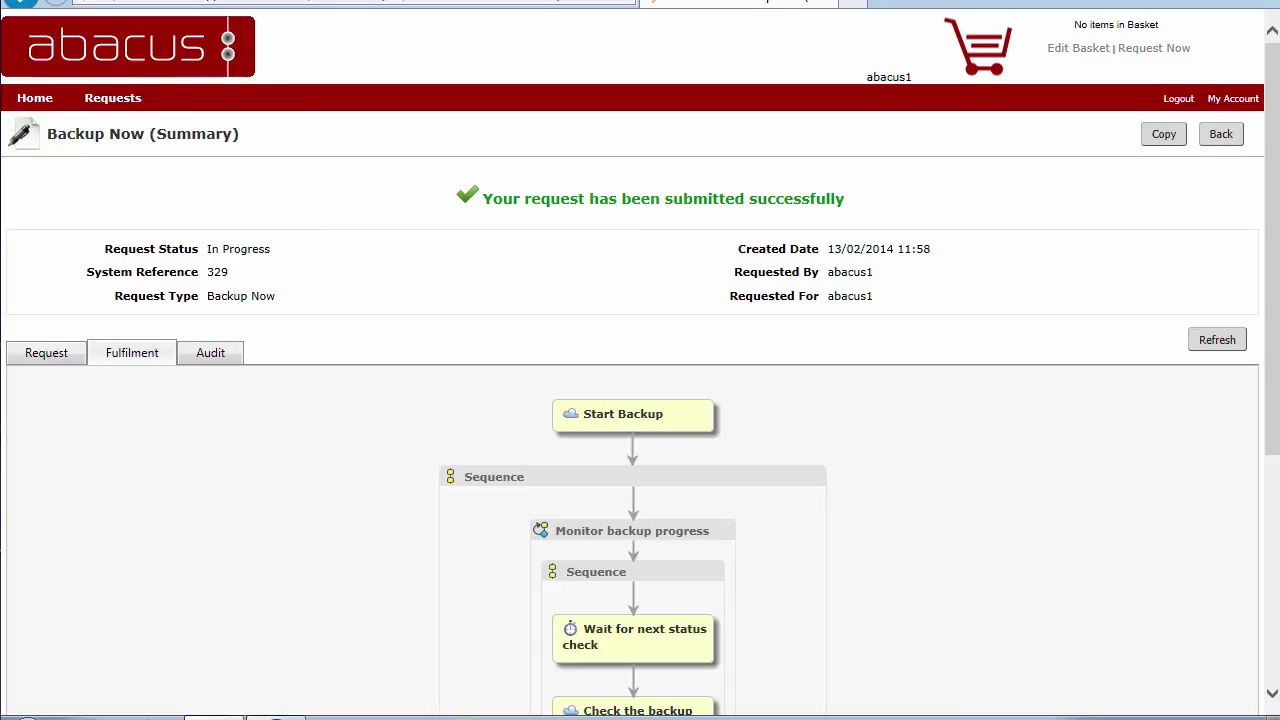
pyautogui.click(1274, 180)
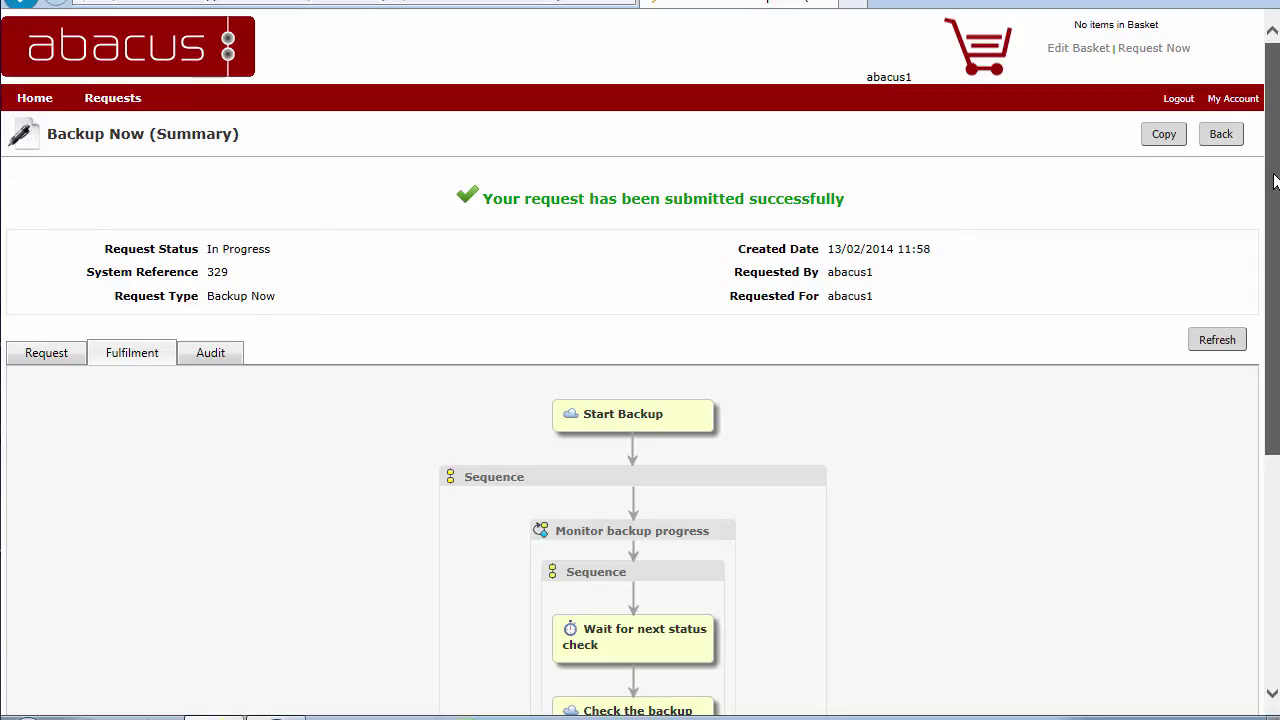
pyautogui.moveTo(1274, 180); pyautogui.dragTo(1270, 399)
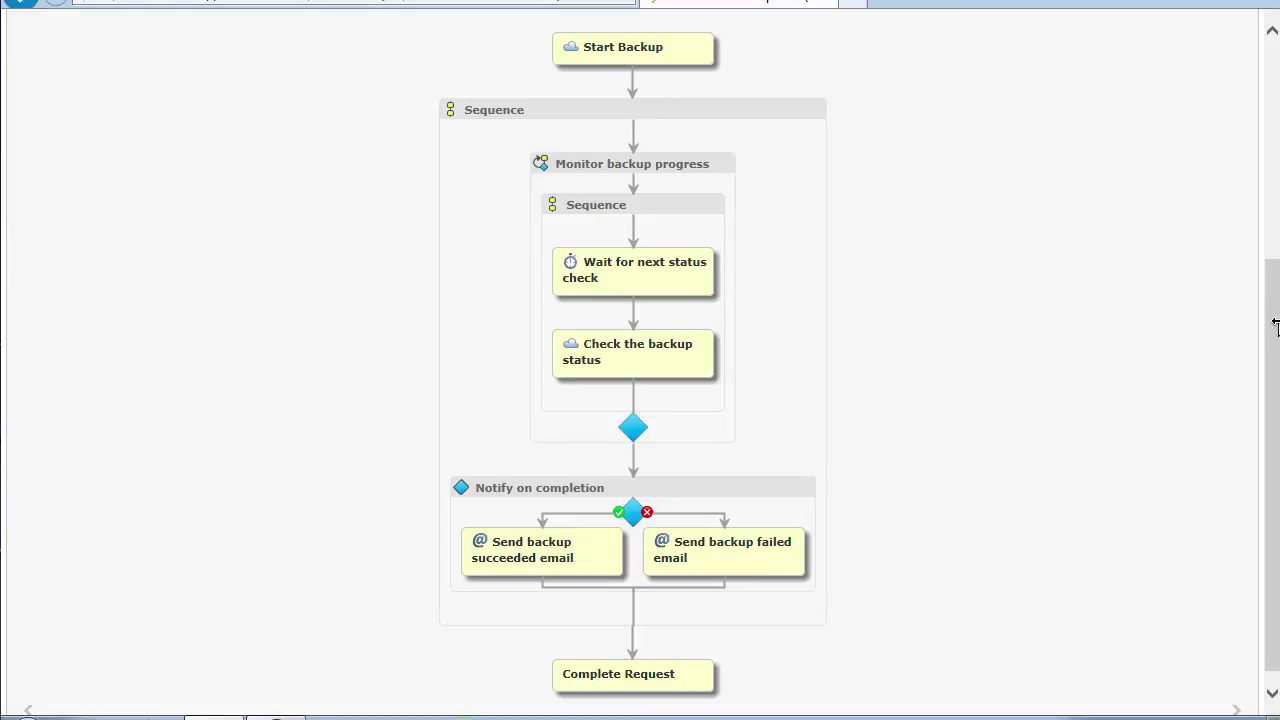
pyautogui.moveTo(1274, 326); pyautogui.dragTo(1276, 140)
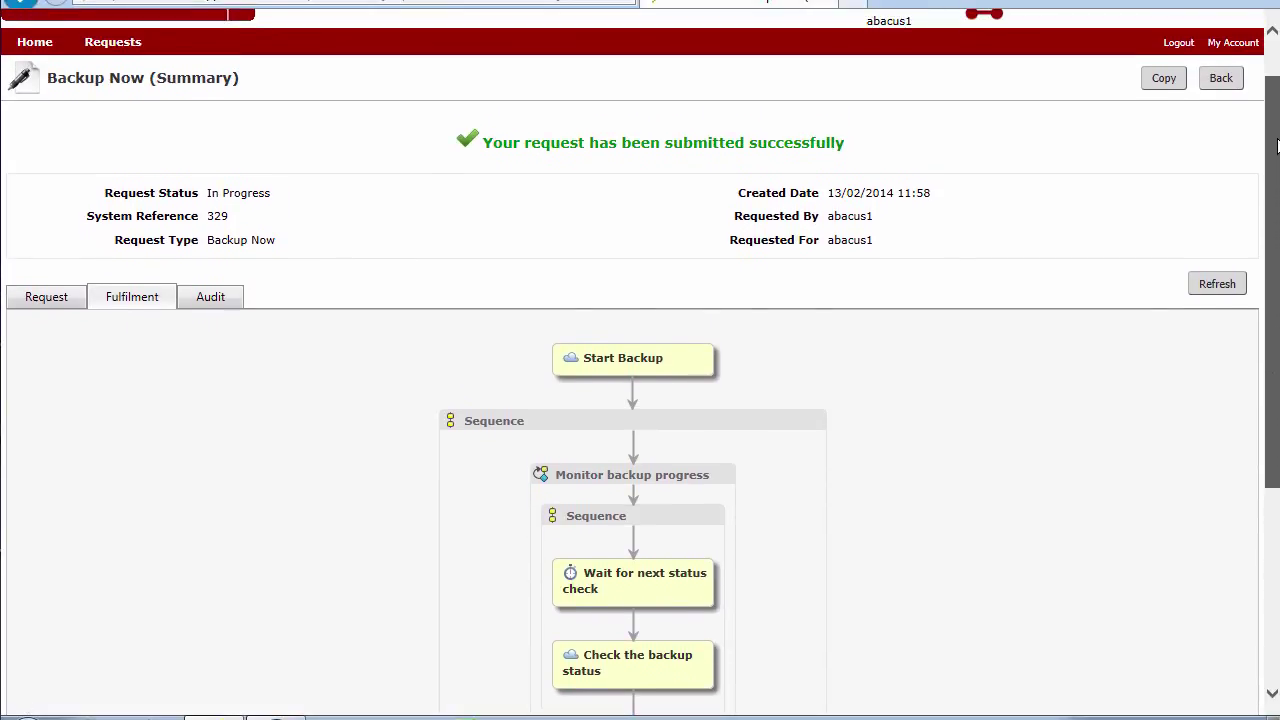
# Refresh request 329 until it shows Backing up now, then go to the Requests list
pyautogui.click(1217, 286)
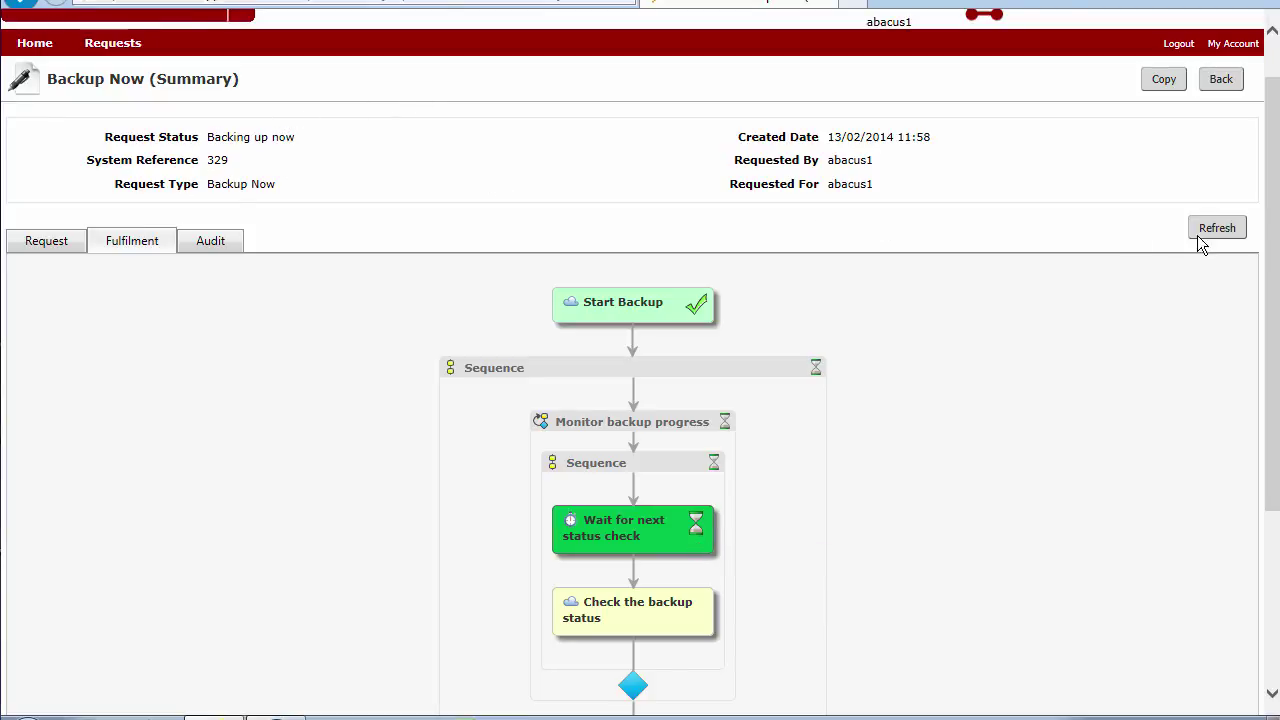
pyautogui.moveTo(1273, 276); pyautogui.dragTo(1277, 228)
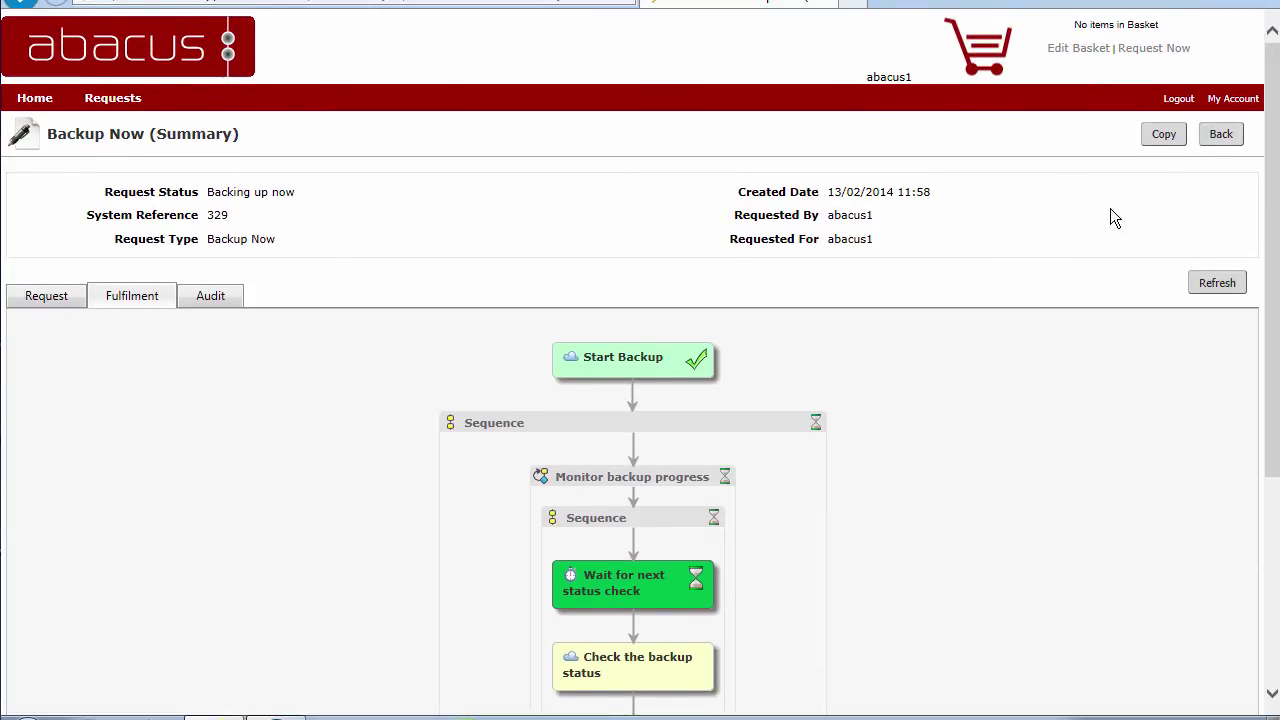
pyautogui.click(99, 104)
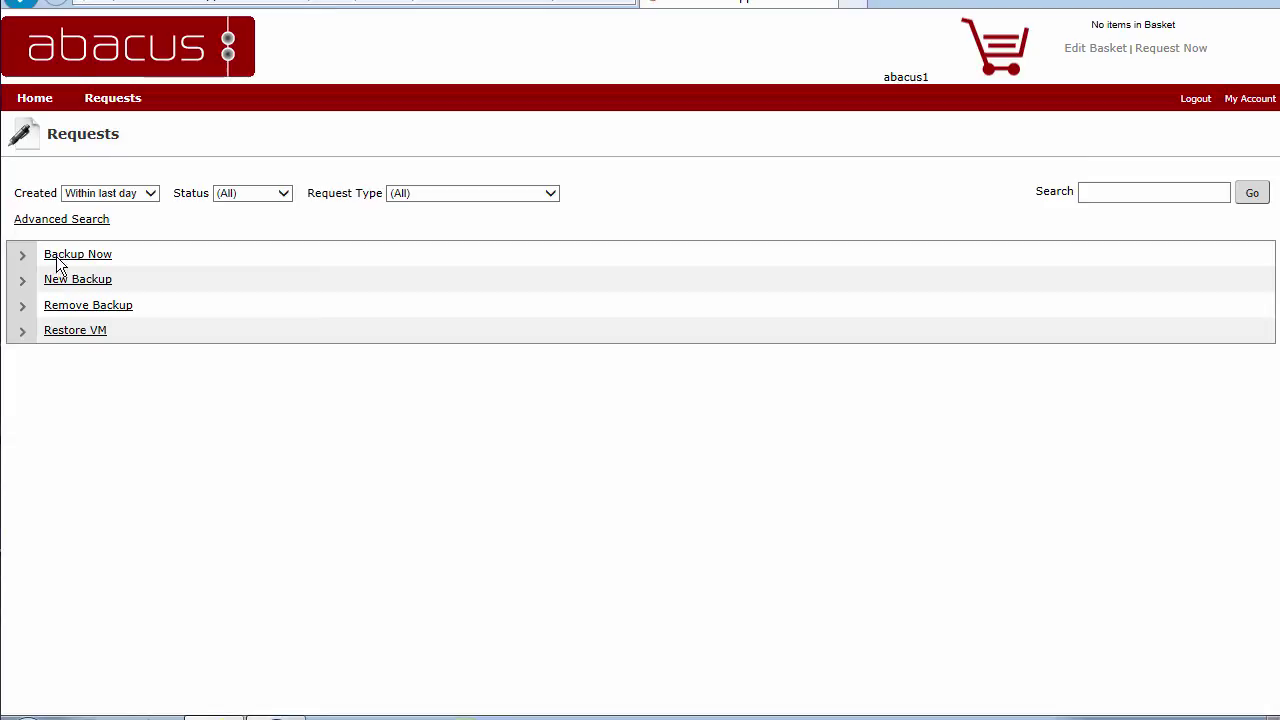
# Expand the Backup Now group to list requests 329, 328, 309 and 305
pyautogui.click(57, 258)
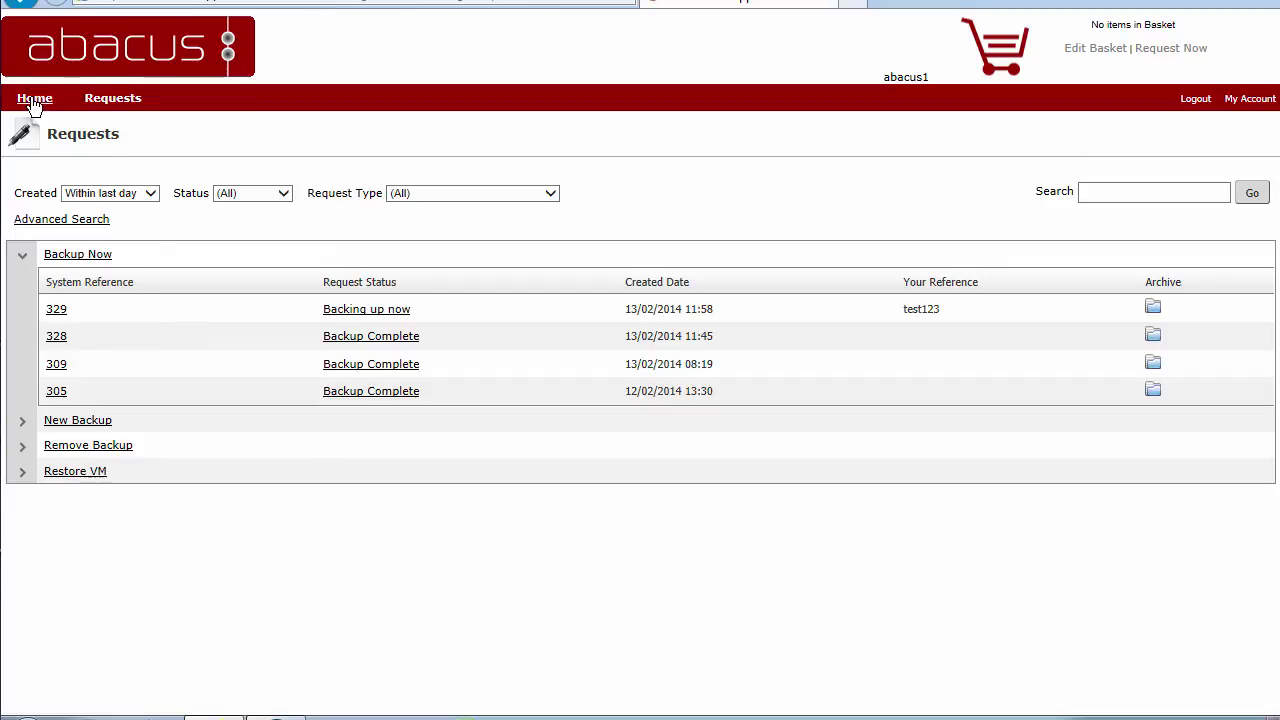
# Return to the abacus Service Catalogue home page with Backup services
pyautogui.click(34, 99)
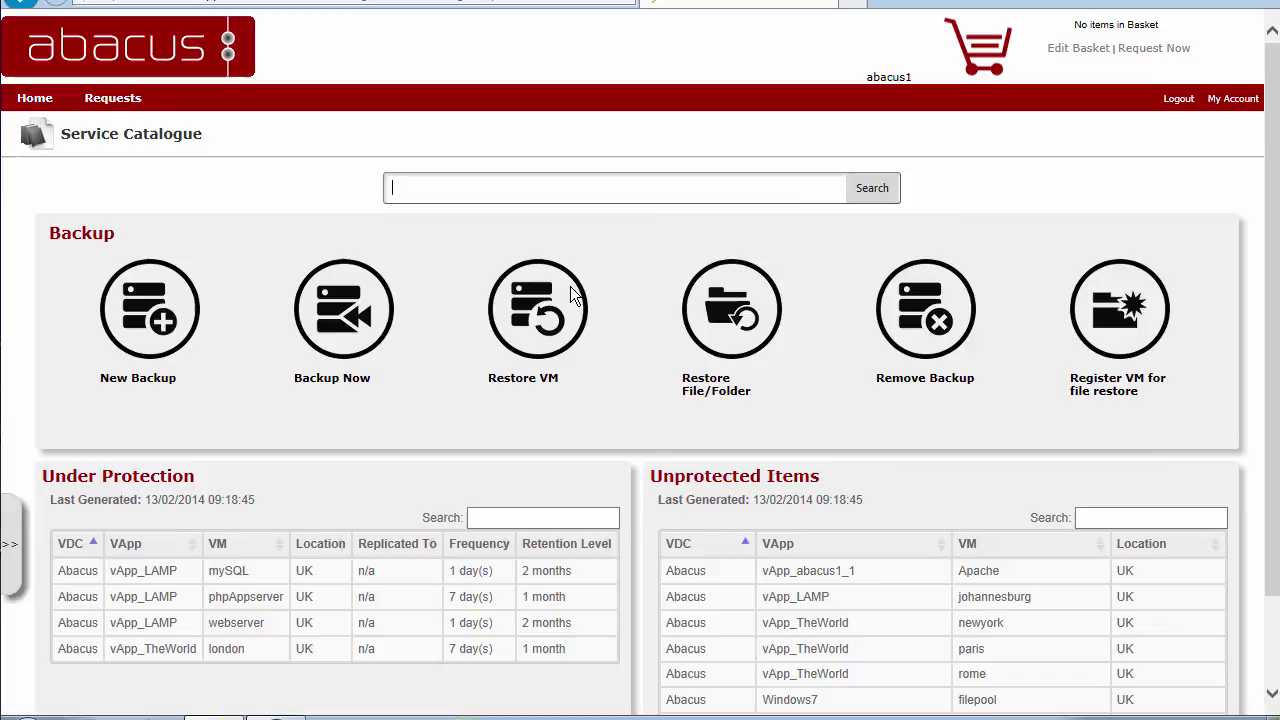